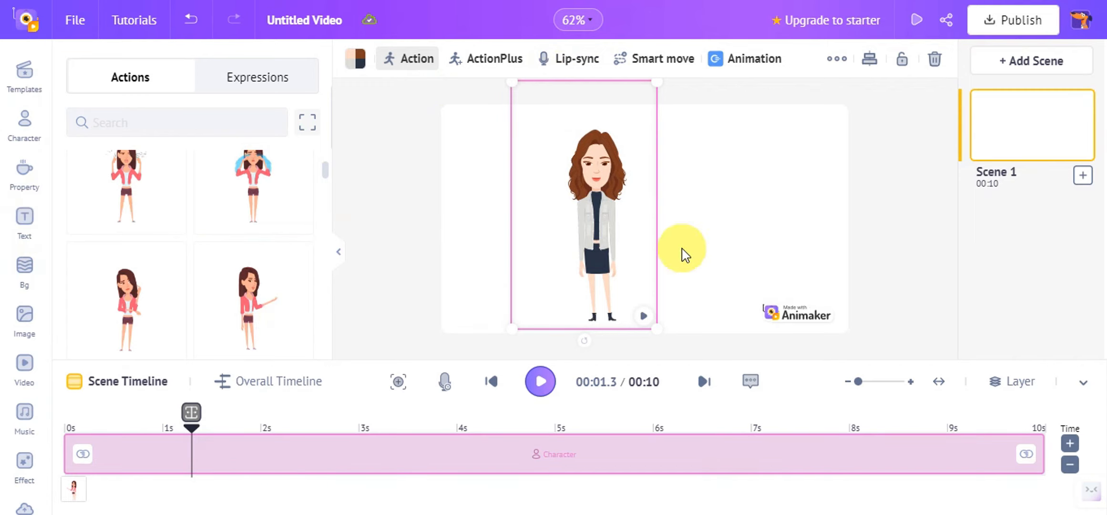
- Give the selected character the starry-eyed smiling expression
scroll(260, 230, "up", 3)
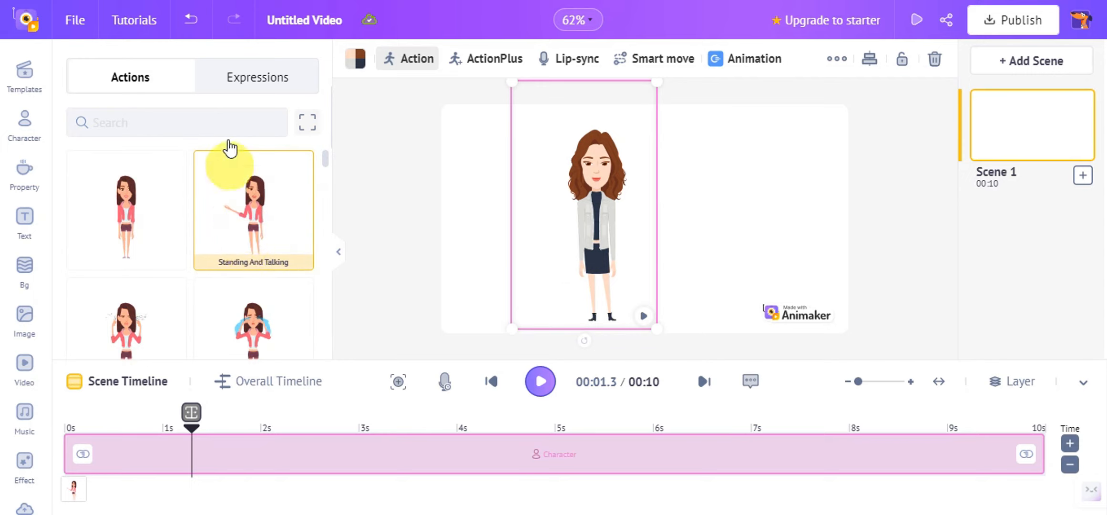
left_click(246, 84)
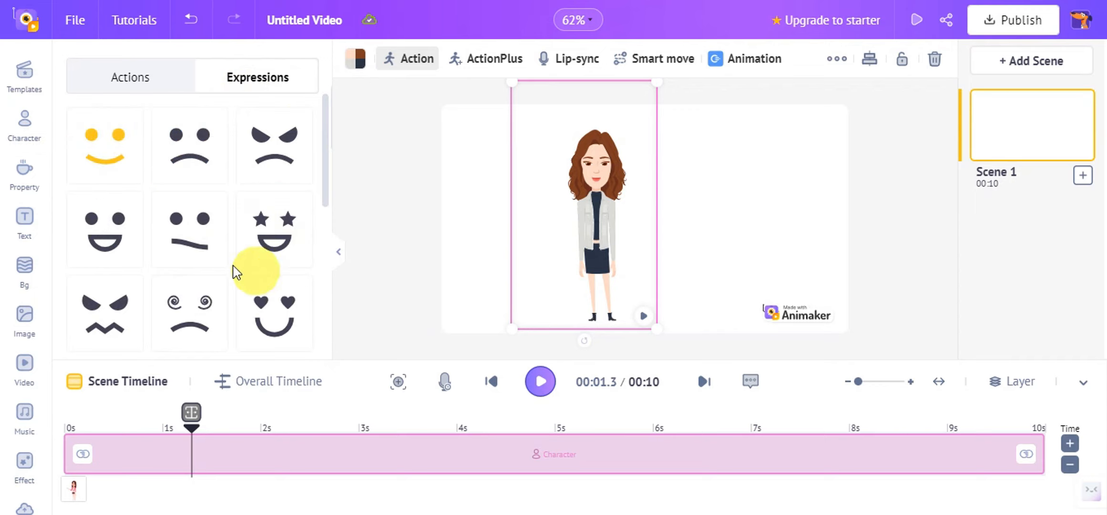
left_click(262, 232)
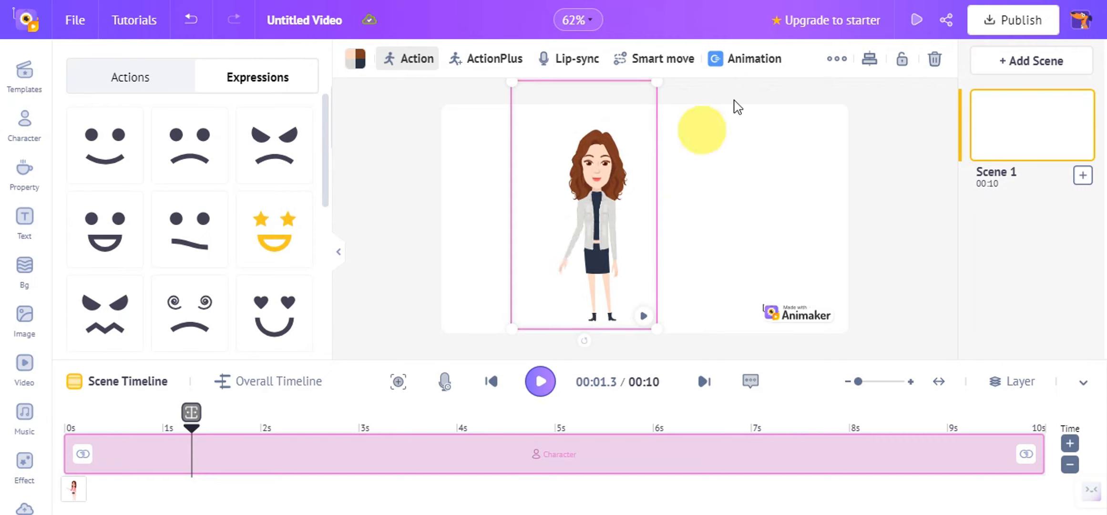
- Export the character video as an HD 720p mp4 and download the finished file
left_click(993, 25)
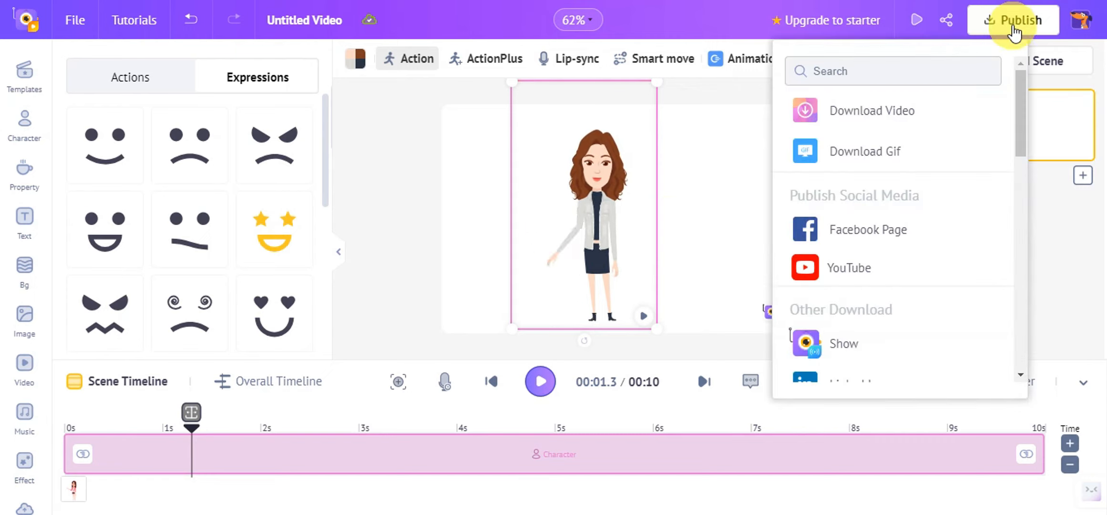
left_click(853, 111)
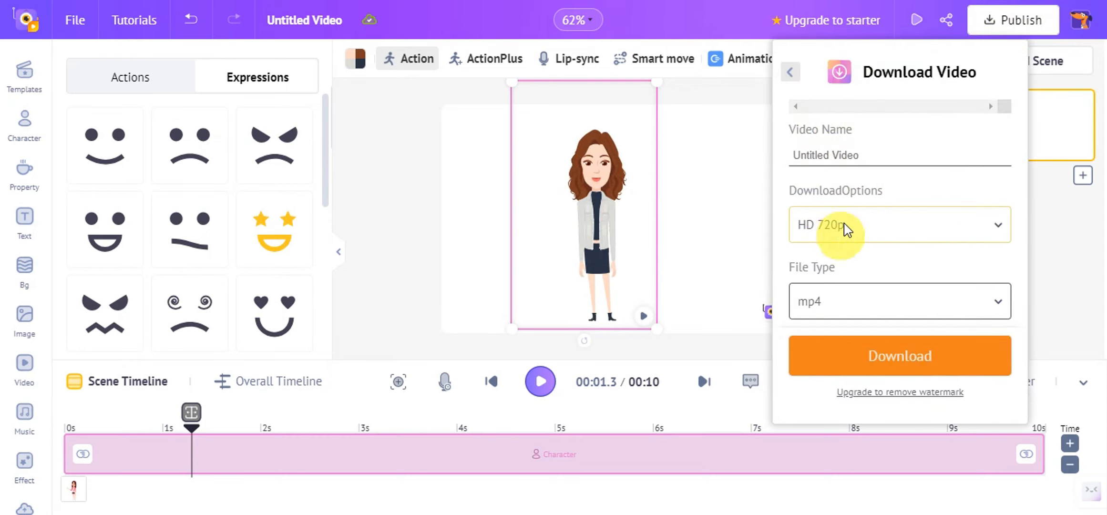
left_click(901, 225)
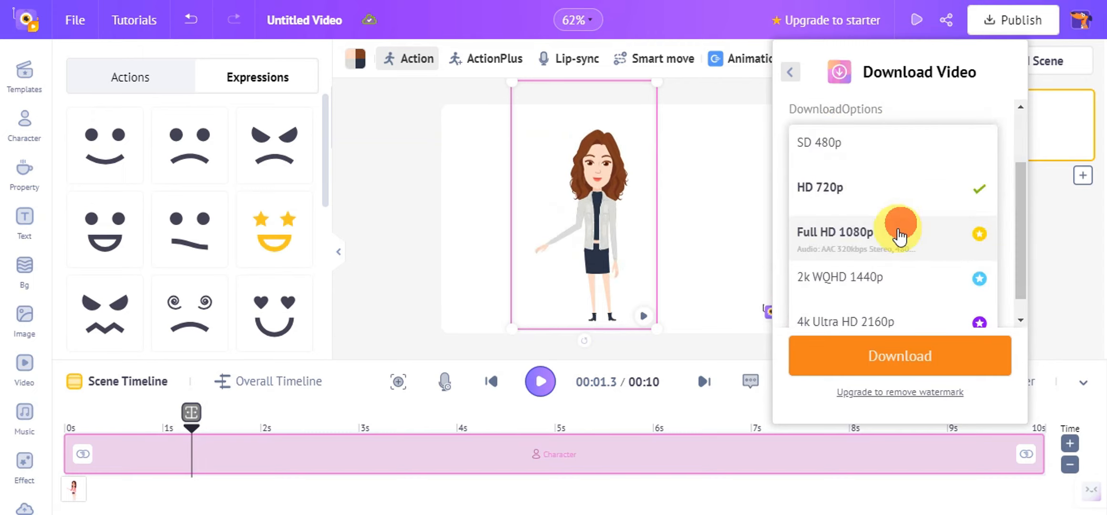
left_click(872, 190)
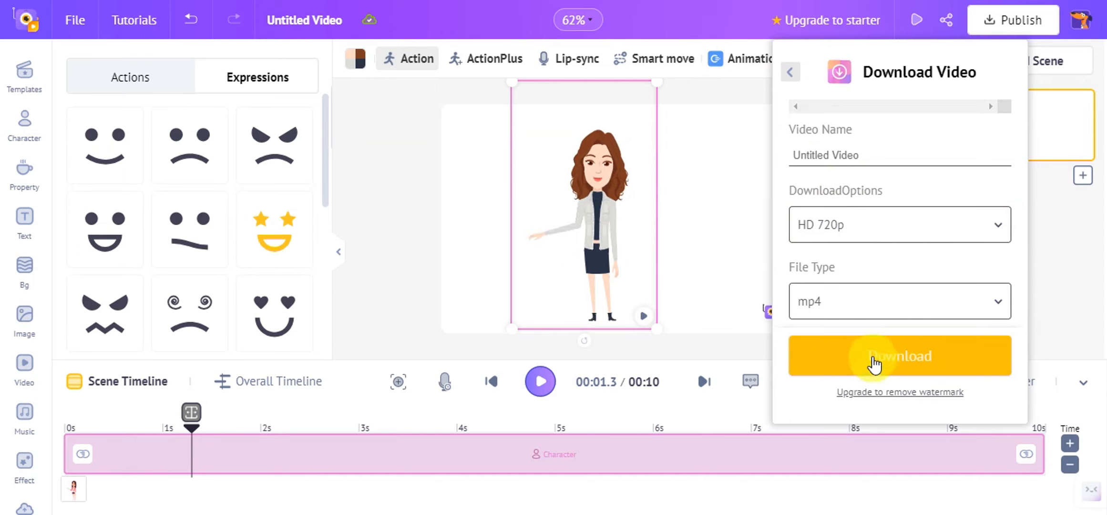
left_click(869, 359)
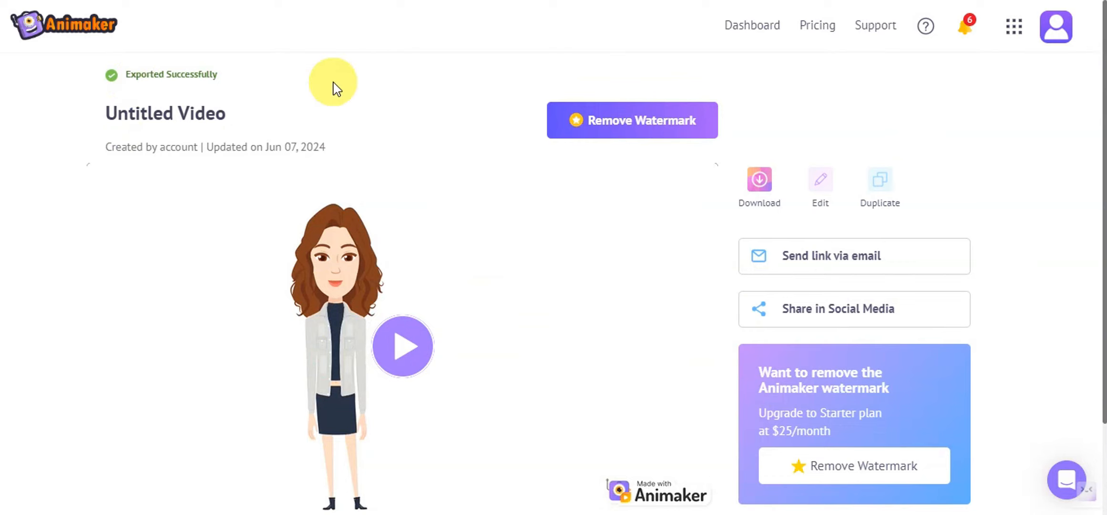
left_click(758, 181)
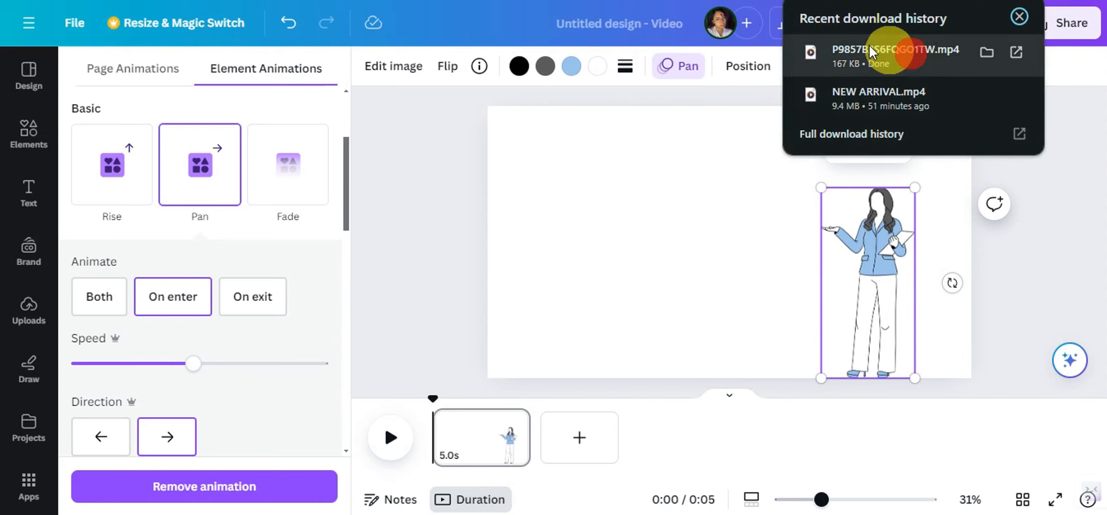
- Switch to the Canva design, place the downloaded mp4 on the page and delete the blue-jacket woman graphic
left_click_drag(864, 50, 696, 250)
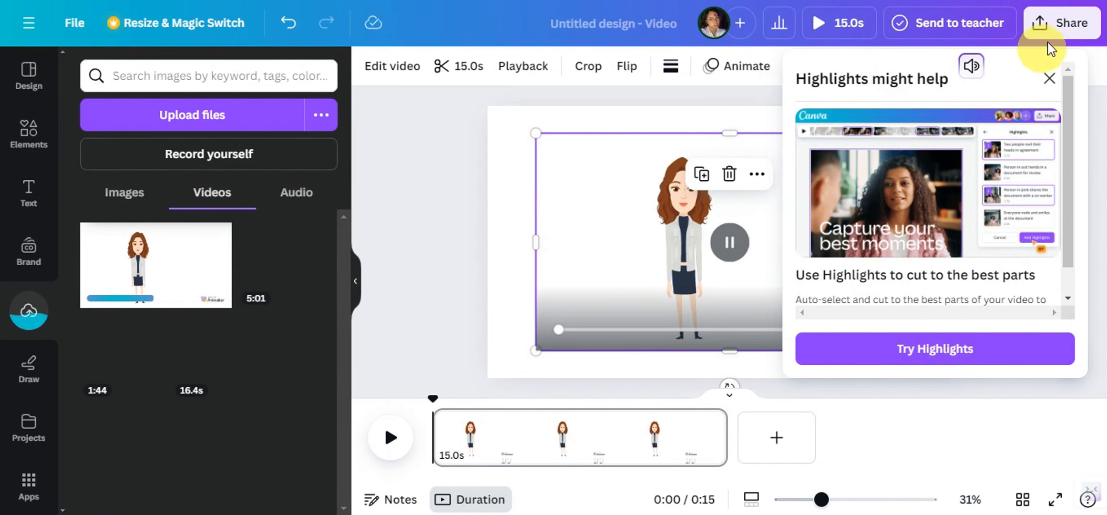
left_click(1049, 78)
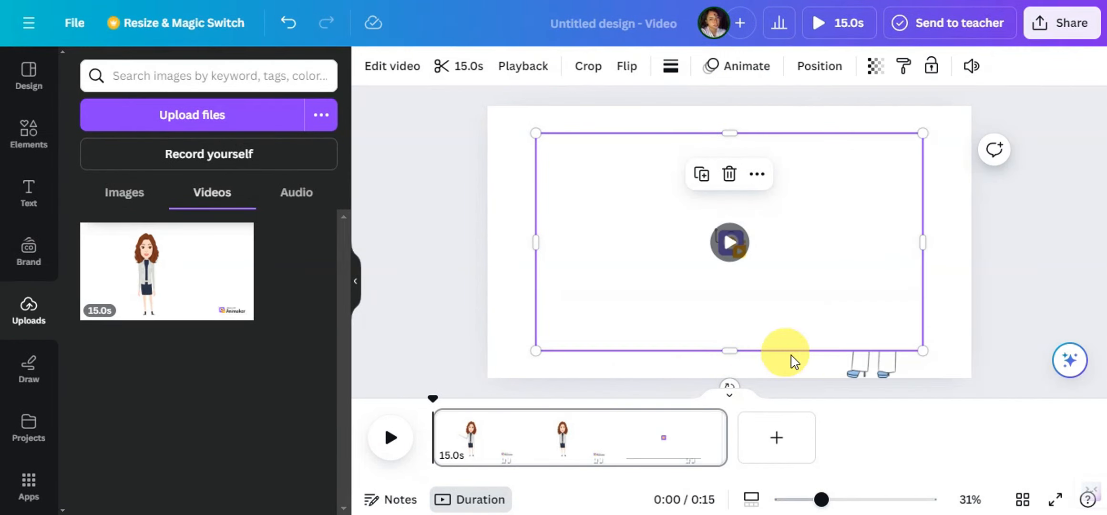
left_click(864, 366)
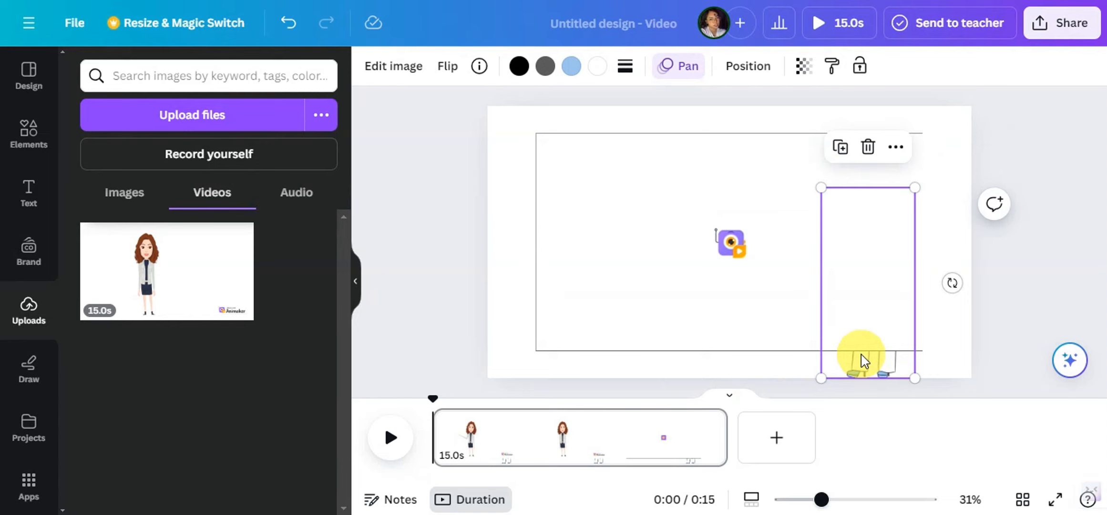
key("Delete")
left_click(1049, 80)
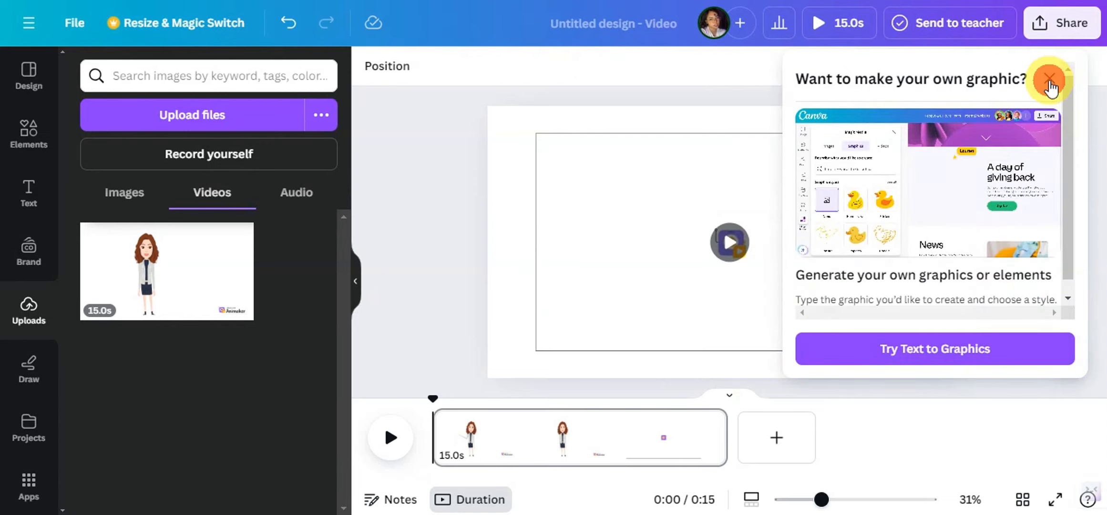
- Trim the end of the page's video clip so that it lasts 10.0 s
left_click(667, 257)
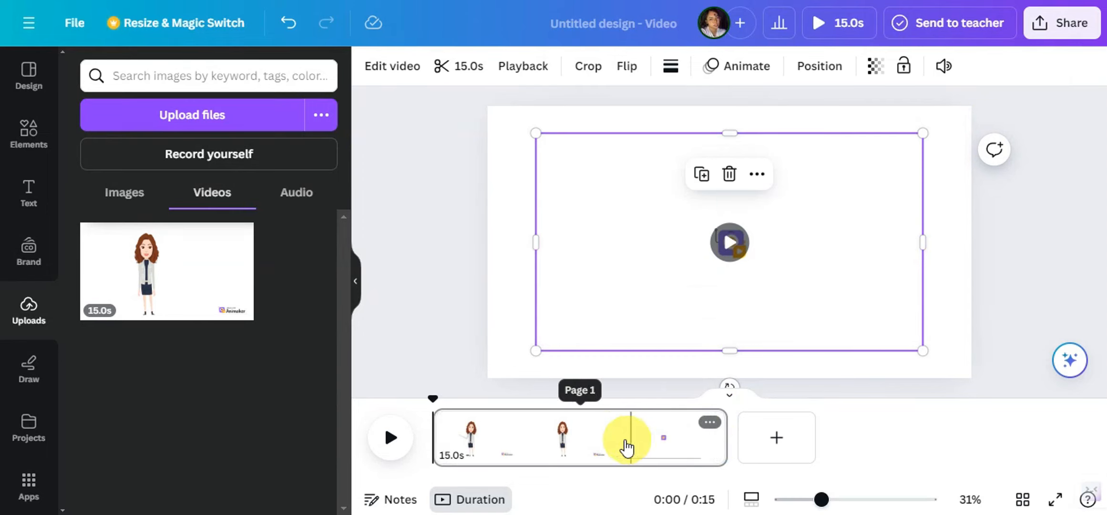
left_click(609, 437)
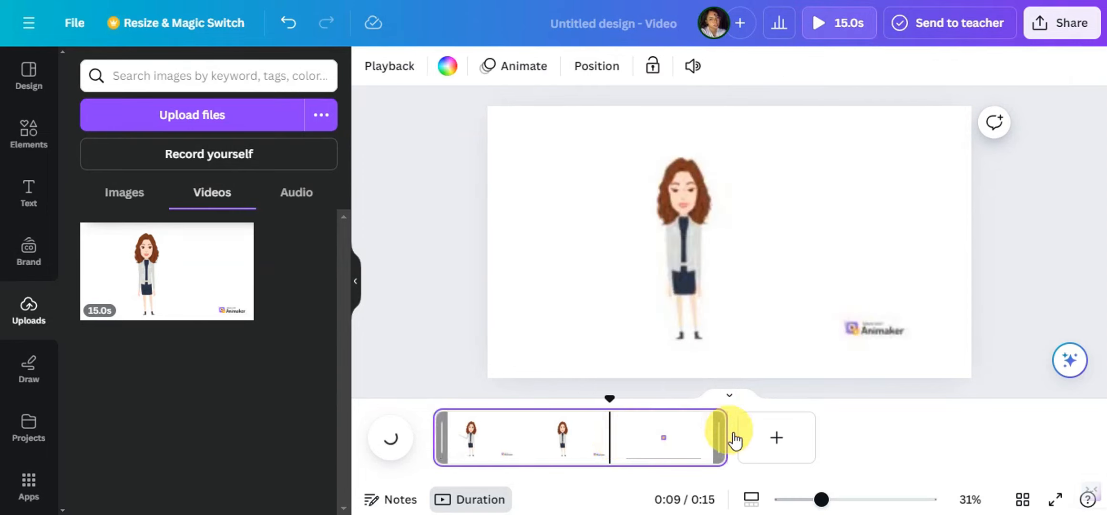
mouse_move(605, 425)
left_mouse_down()
mouse_move(622, 422)
mouse_move(612, 438)
left_mouse_up()
- Enlarge the video, shift it so the character stands in the page's right half, and preview it from the start
left_click(746, 274)
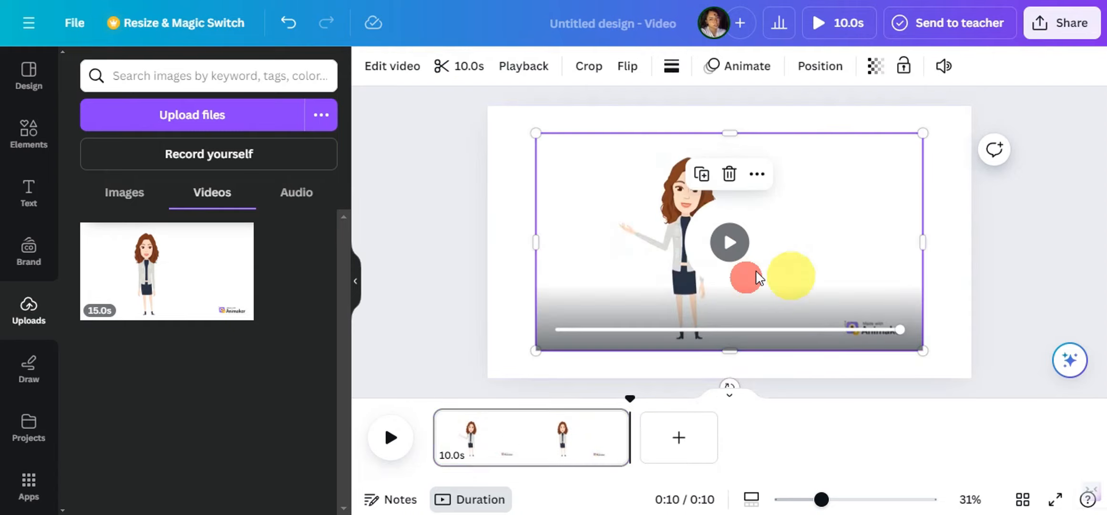
left_click_drag(536, 134, 492, 108)
left_click_drag(635, 244, 819, 281)
left_click(435, 403)
left_click(394, 436)
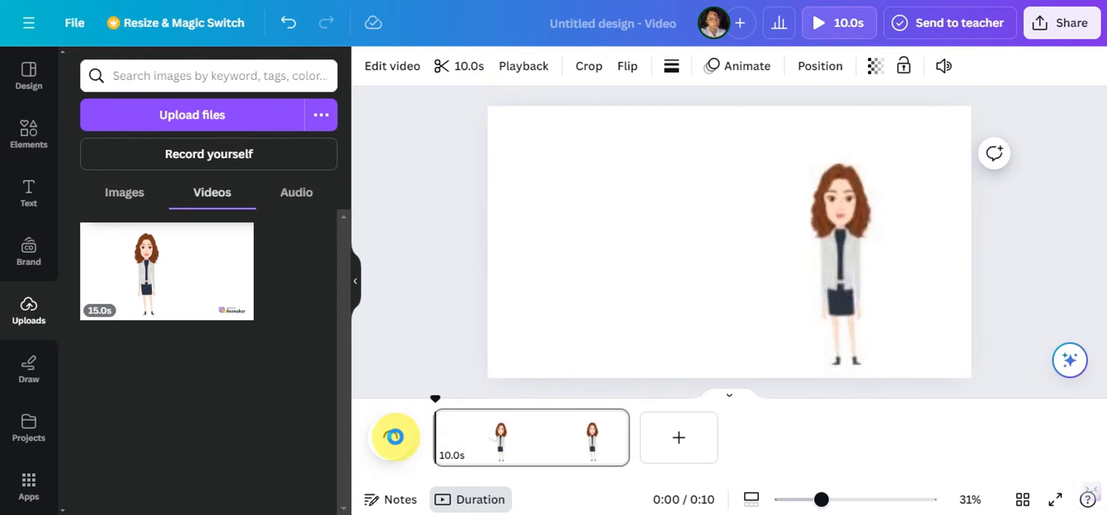
- Move the character video closer to the page's right edge and enlarge it down to the page's bottom edge
left_click(847, 259)
left_click_drag(829, 224, 882, 211)
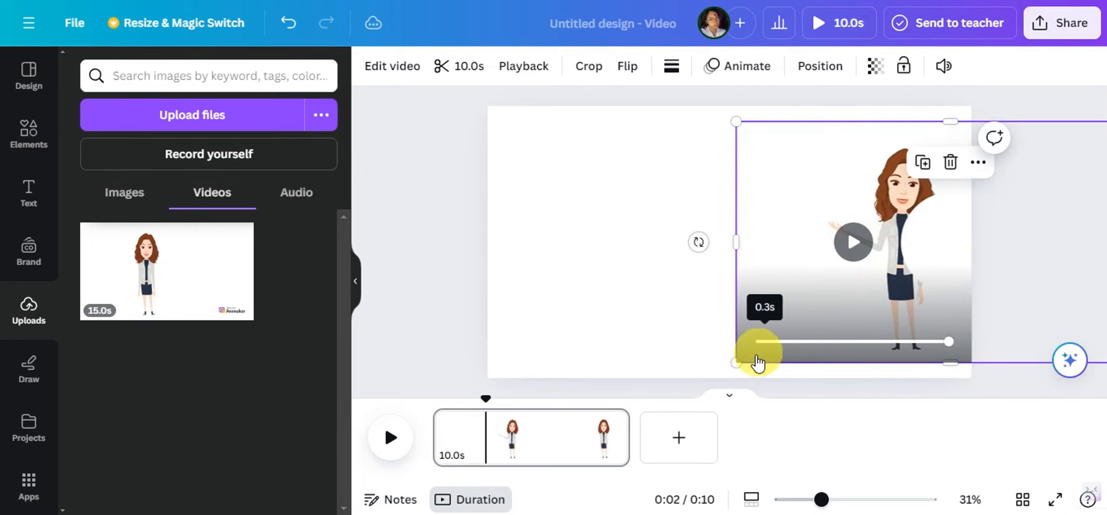
left_click_drag(731, 362, 690, 387)
- Add a heading to the page with the text "WELCOME TO OUR CHANNEL"
left_click(28, 195)
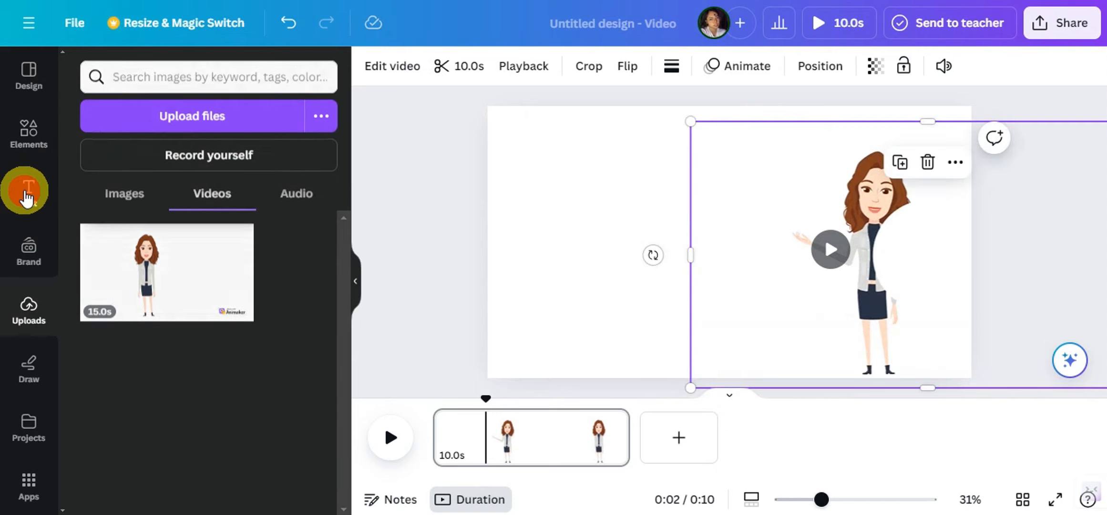
scroll(241, 206, "down", 3)
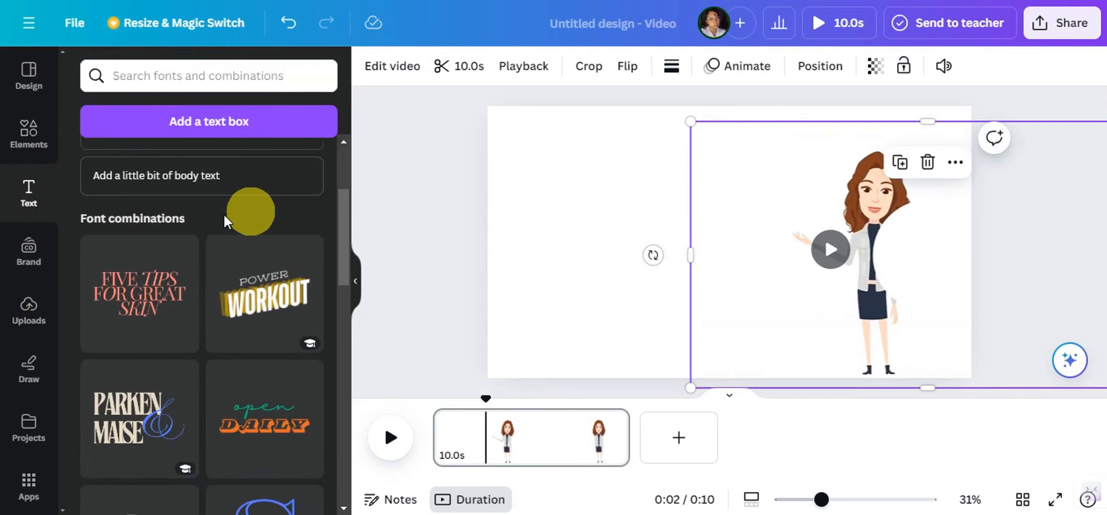
scroll(257, 324, "down", 5)
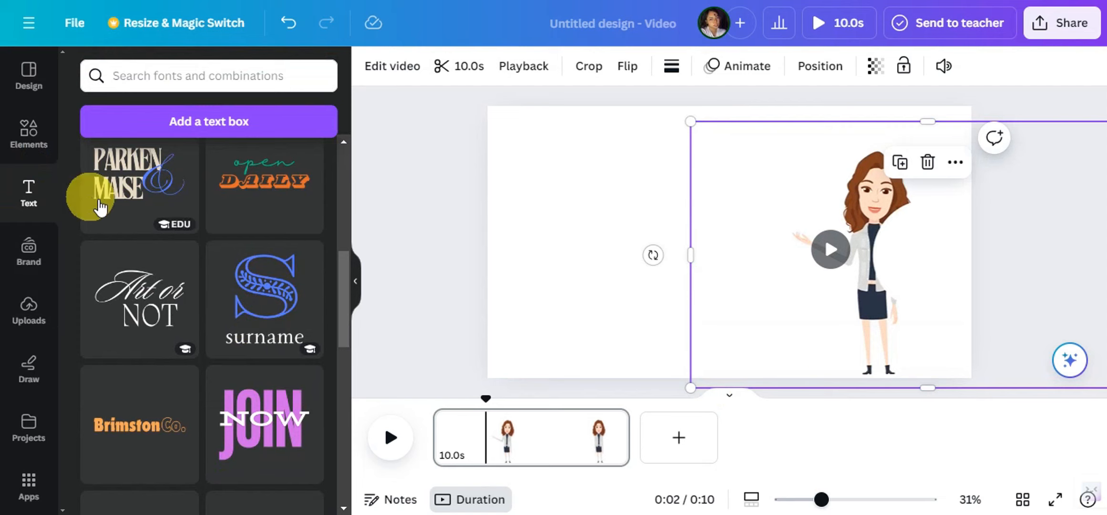
scroll(248, 334, "down", 10)
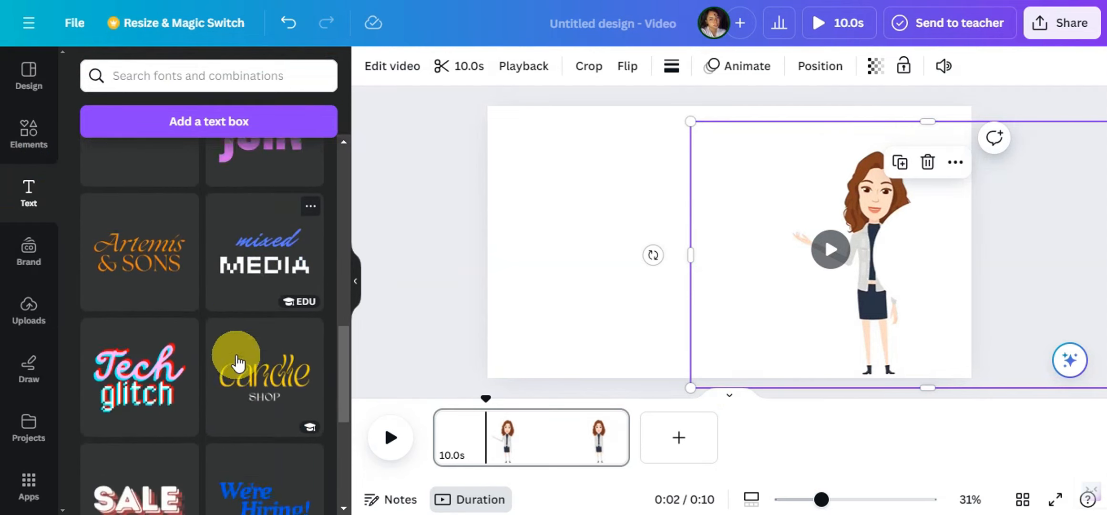
scroll(243, 367, "down", 3)
scroll(249, 371, "up", 20)
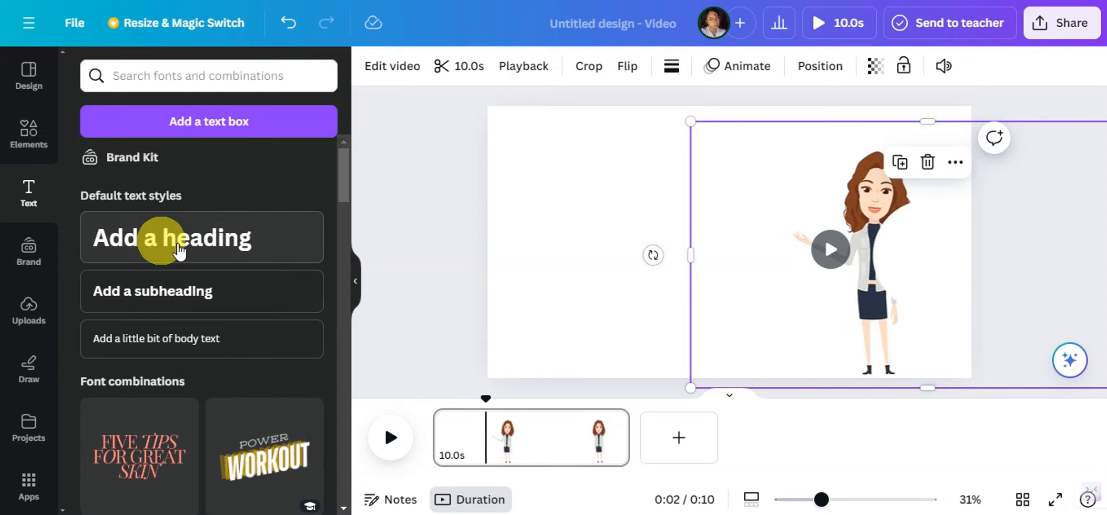
left_click(223, 251)
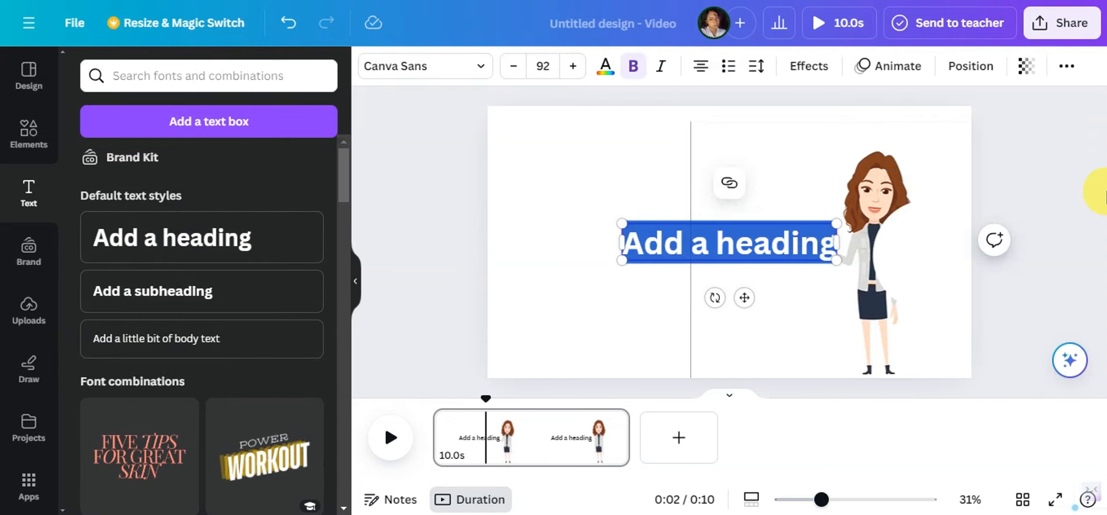
key("BackSpace")
type("WELCOME T OUR CHANNEL")
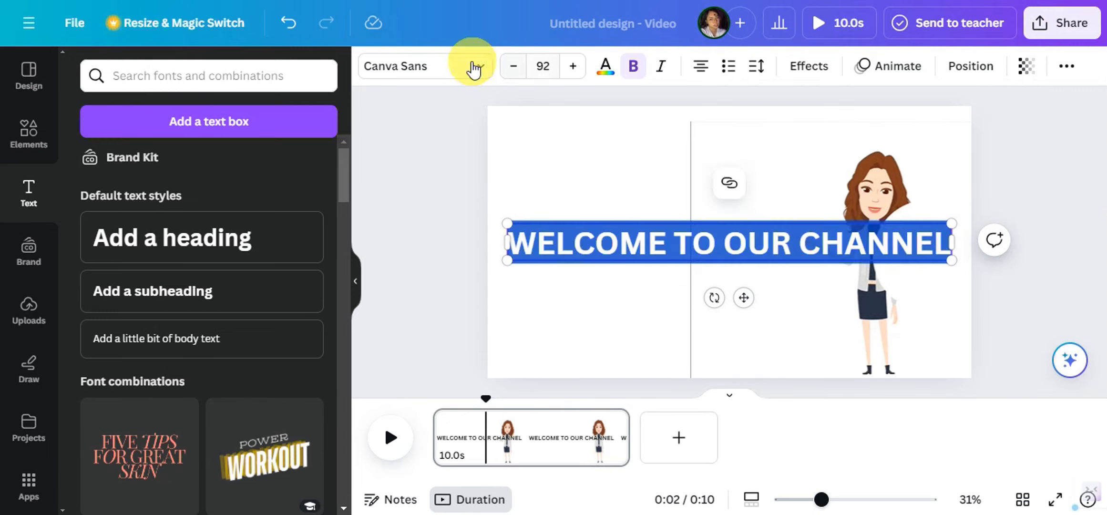
- Change the heading's font to Anton
left_click(470, 63)
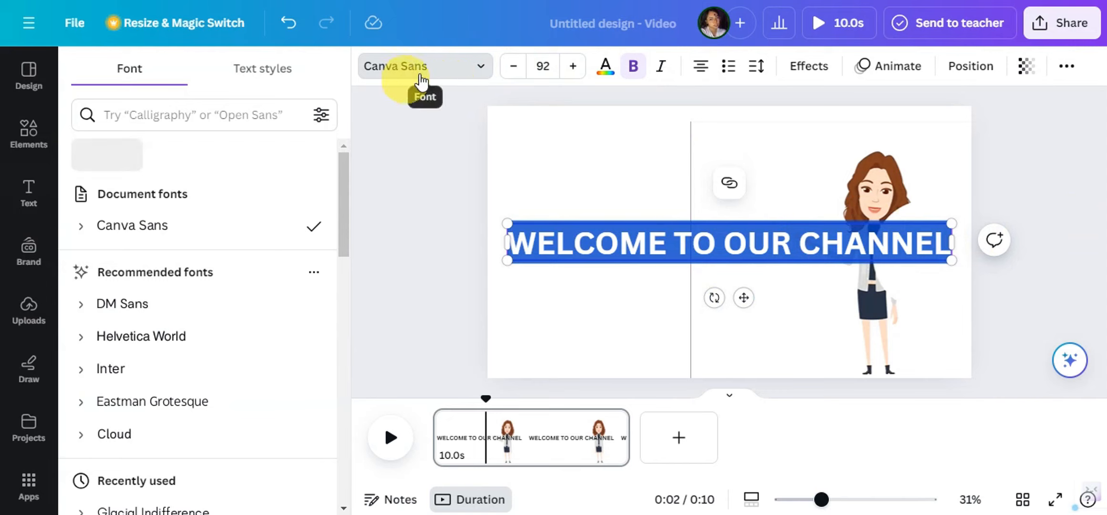
scroll(217, 256, "down", 4)
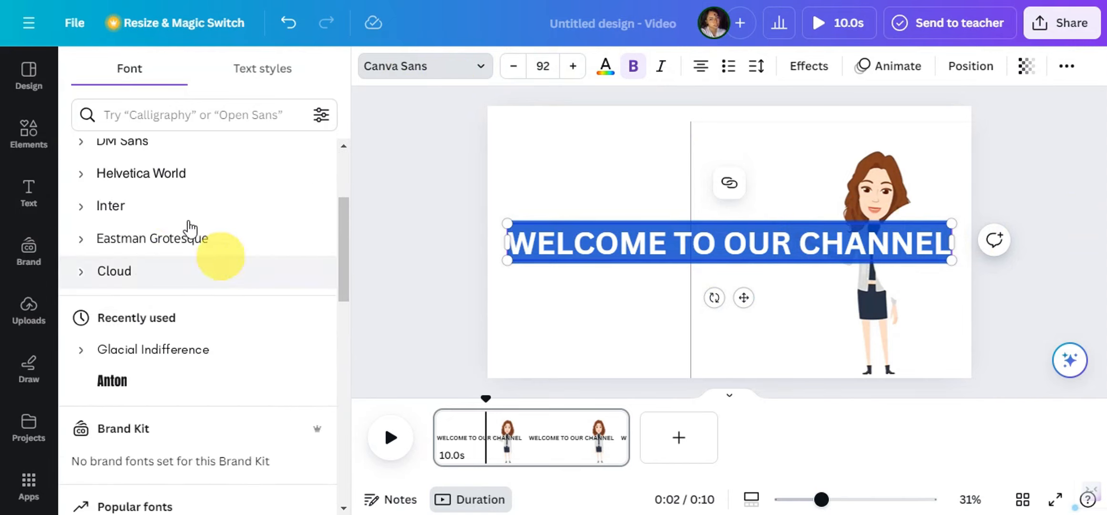
scroll(162, 238, "up", 2)
scroll(180, 243, "down", 2)
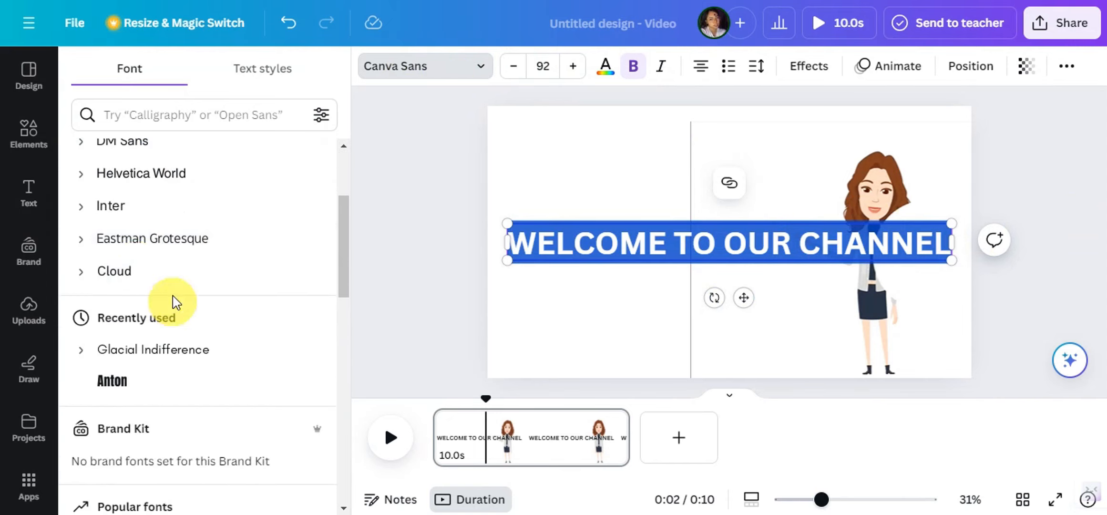
scroll(162, 276, "down", 3)
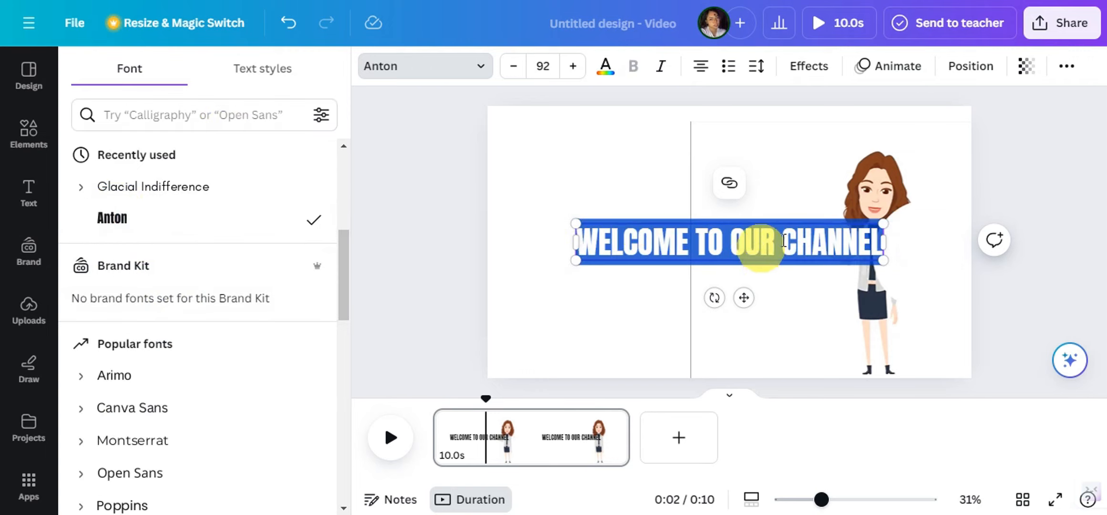
- Enlarge the heading to a font size of about 96.3 and move it up the page above the centre
left_click_drag(882, 262, 896, 262)
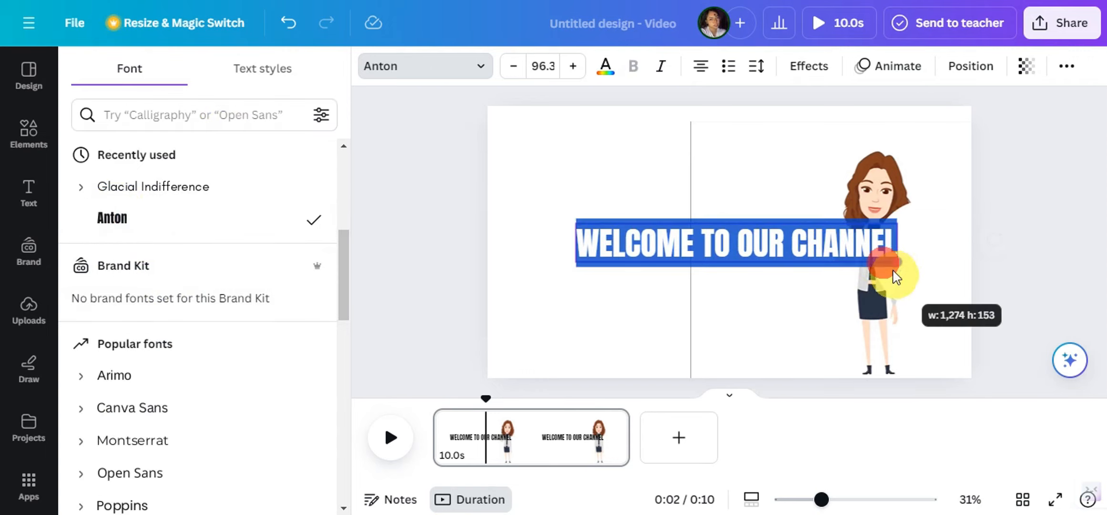
left_click(820, 244)
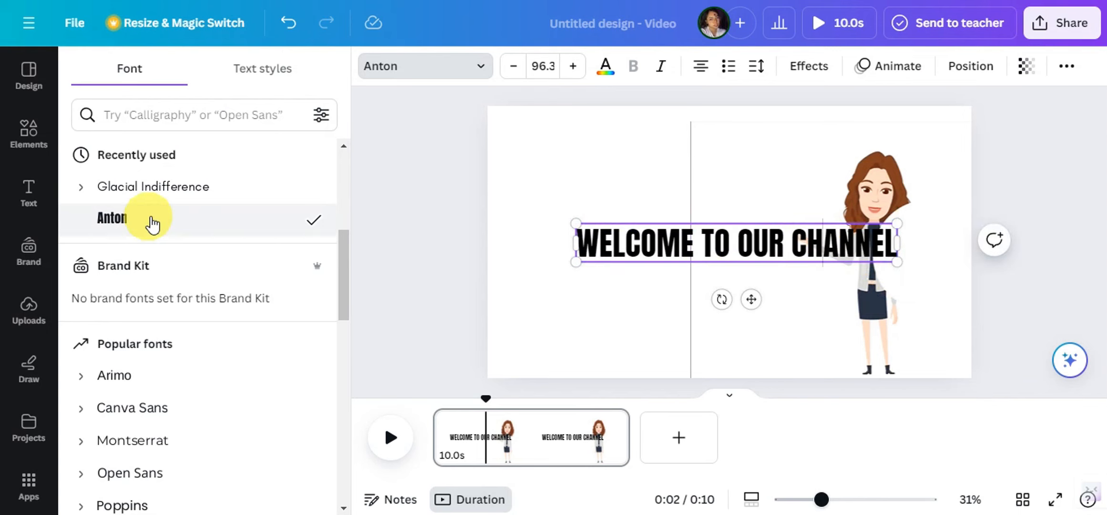
left_click(497, 300)
left_click(662, 241)
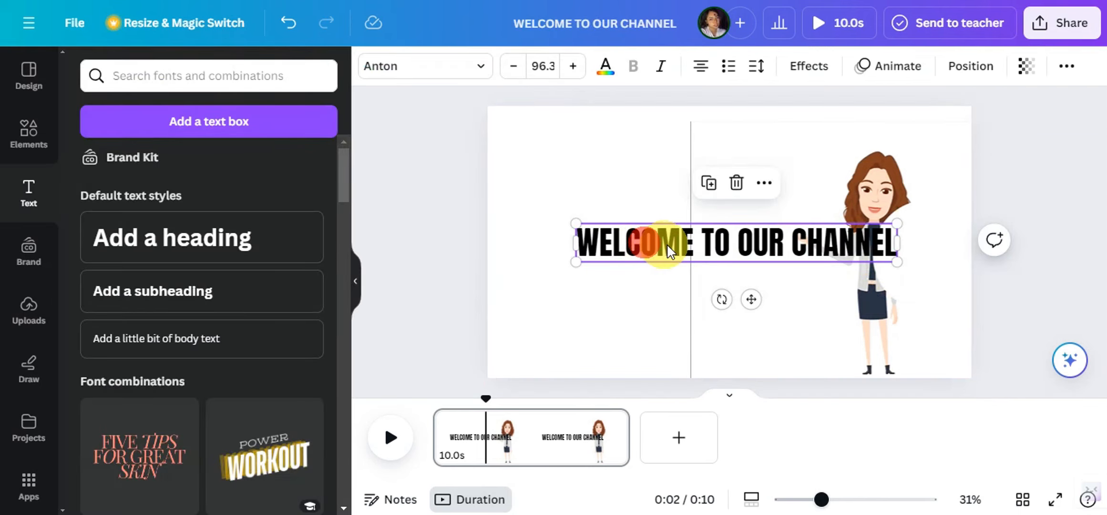
left_click_drag(662, 242, 661, 172)
- Shrink the character video toward the page's lower-right corner so the character's head sits below the heading
left_click(876, 250)
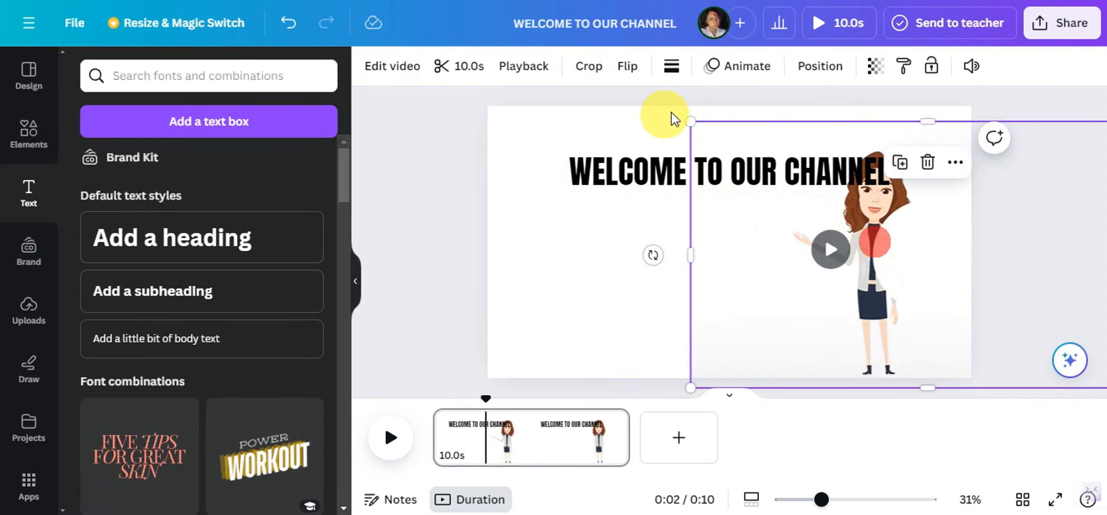
left_click_drag(691, 121, 745, 153)
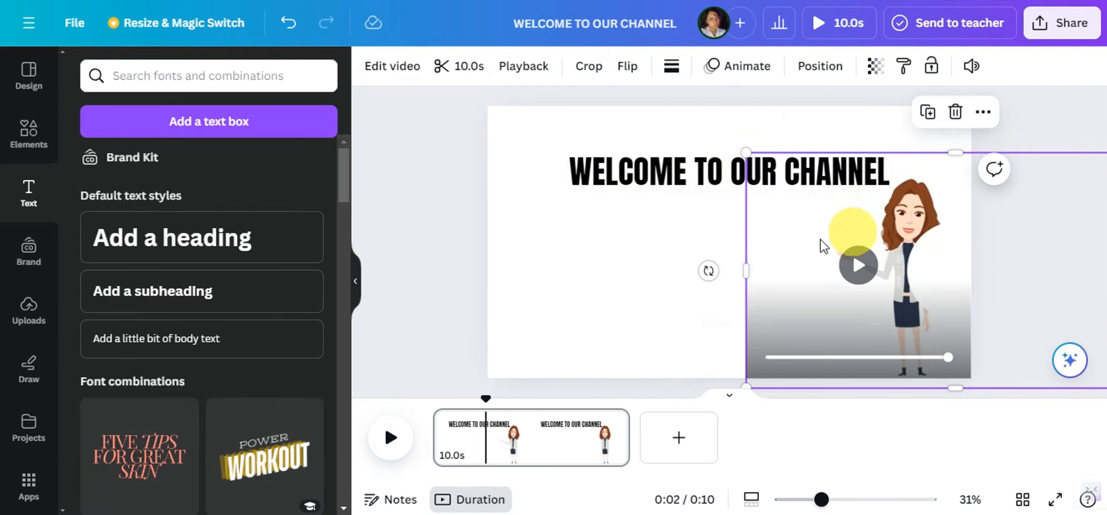
- Recolor the "WELCOME TO OUR CHANNEL" heading bright blue from the default solid colors and play the page to preview it
left_click(603, 163)
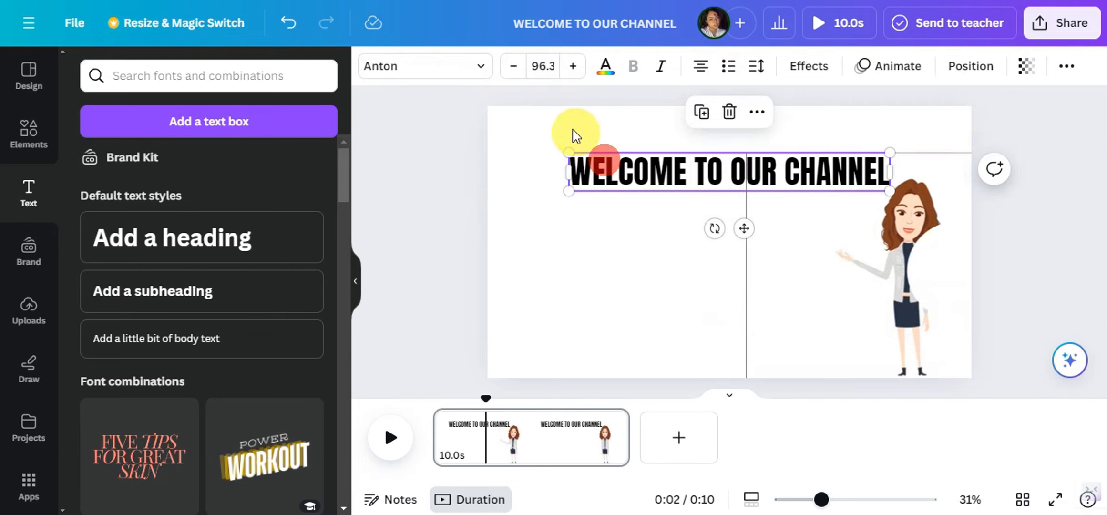
left_click(605, 66)
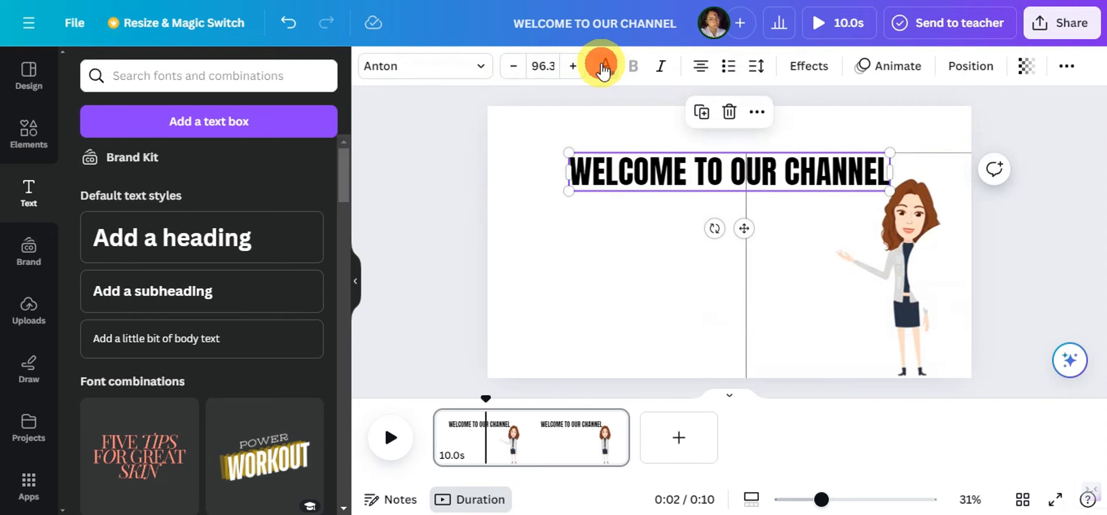
left_click(174, 171)
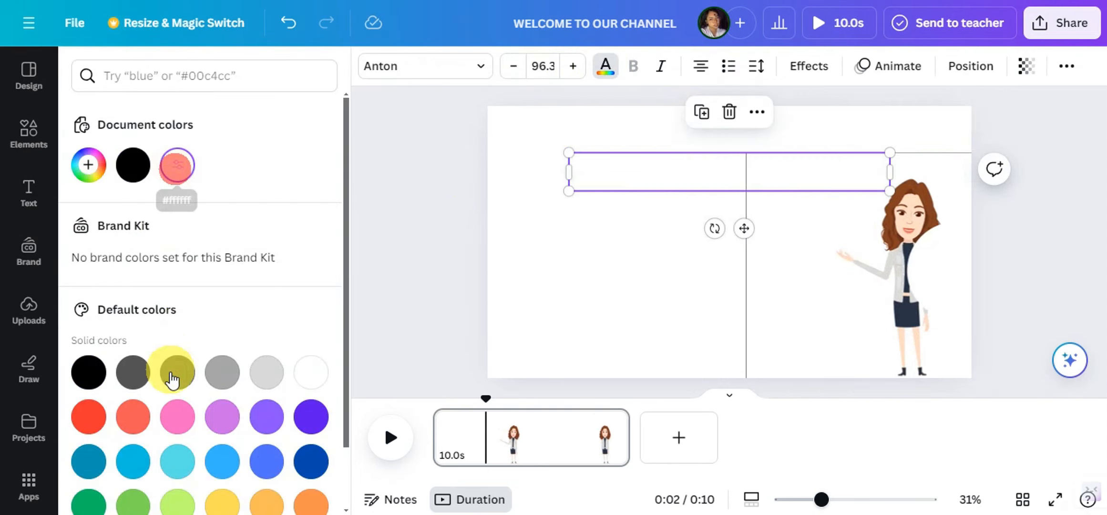
left_click(177, 372)
left_click(224, 413)
scroll(229, 405, "down", 2)
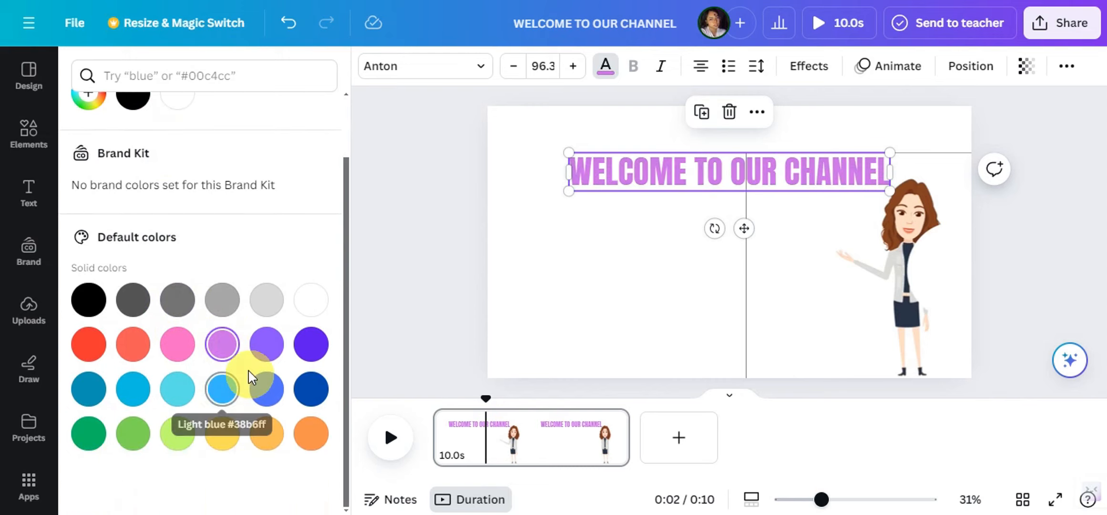
left_click(220, 388)
left_click(189, 390)
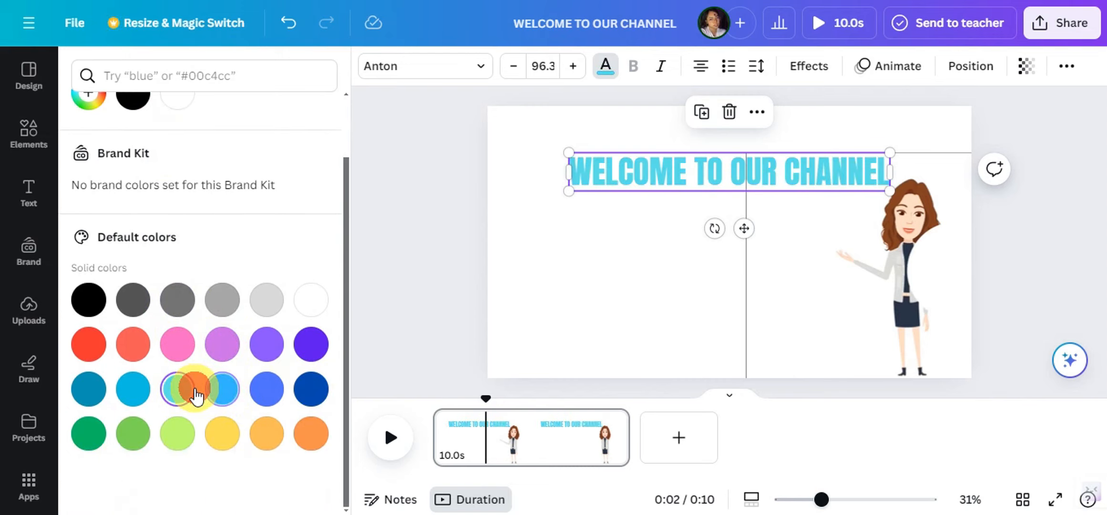
left_click(135, 389)
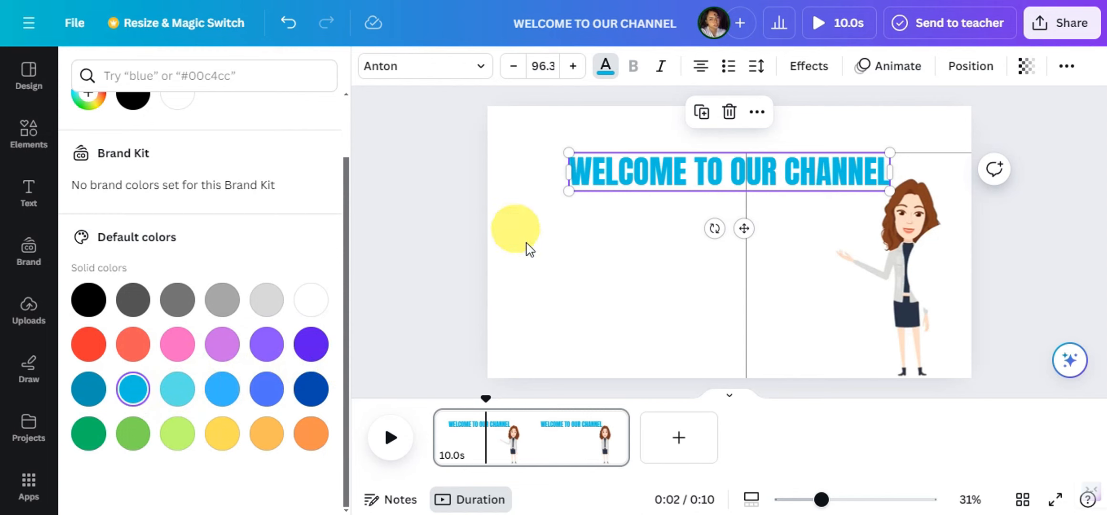
left_click(543, 266)
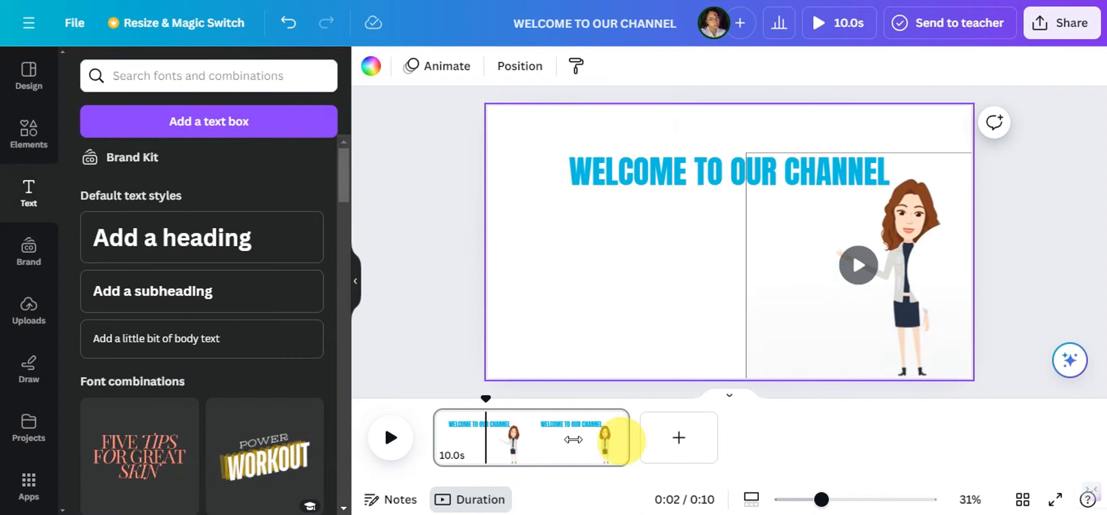
left_click(393, 434)
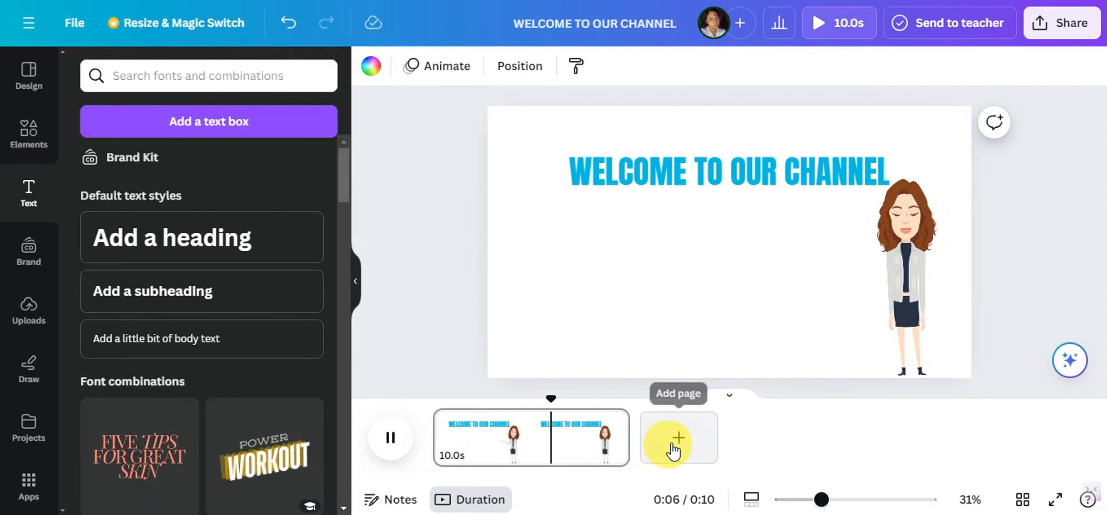
- Add a subheading reading "How to Create Cartoon Animation Videos" and narrow its box so the text wraps onto three lines
left_click(203, 294)
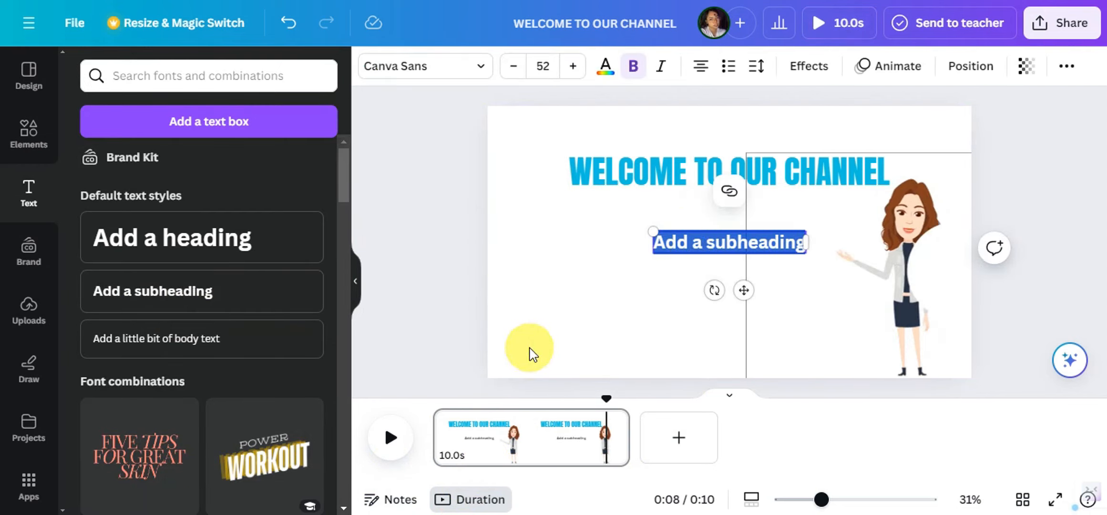
key("Escape")
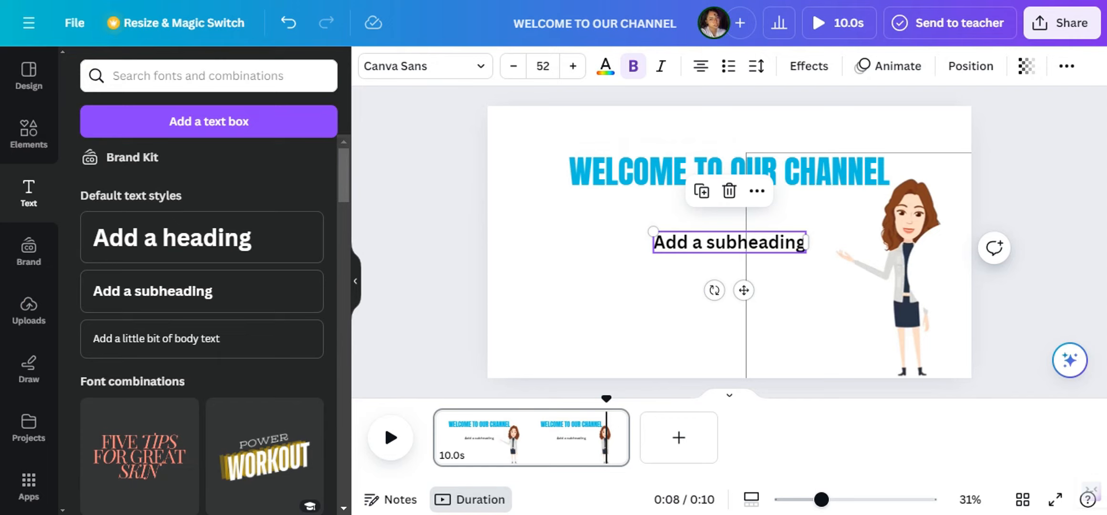
double_click(717, 240)
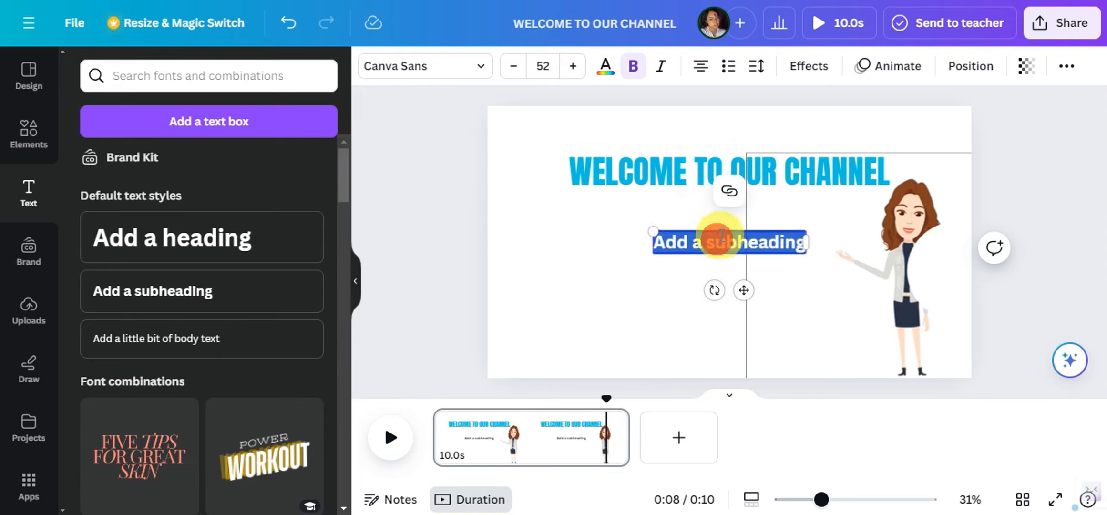
type("How to Create Cartoon Animation Videos")
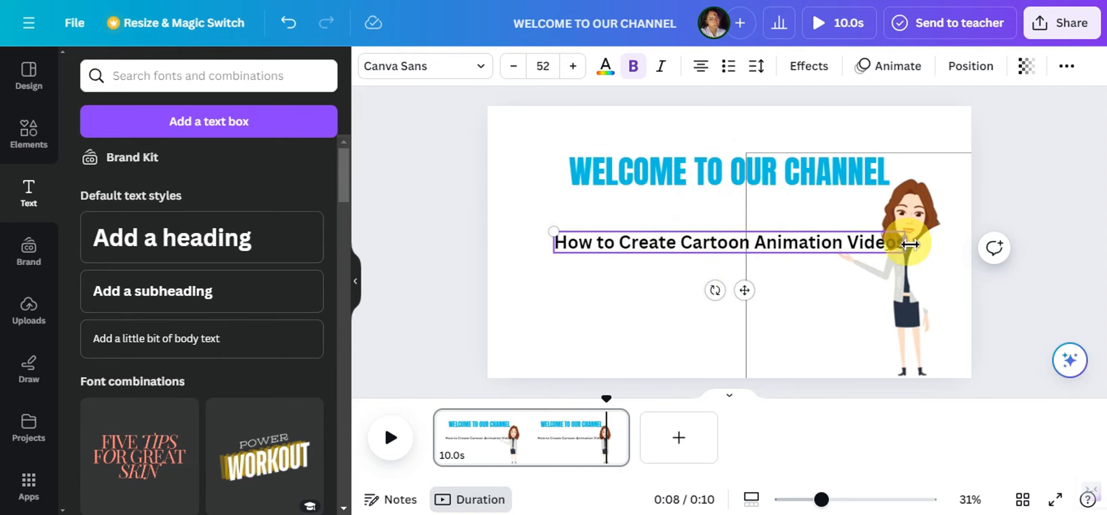
left_click_drag(906, 242, 721, 266)
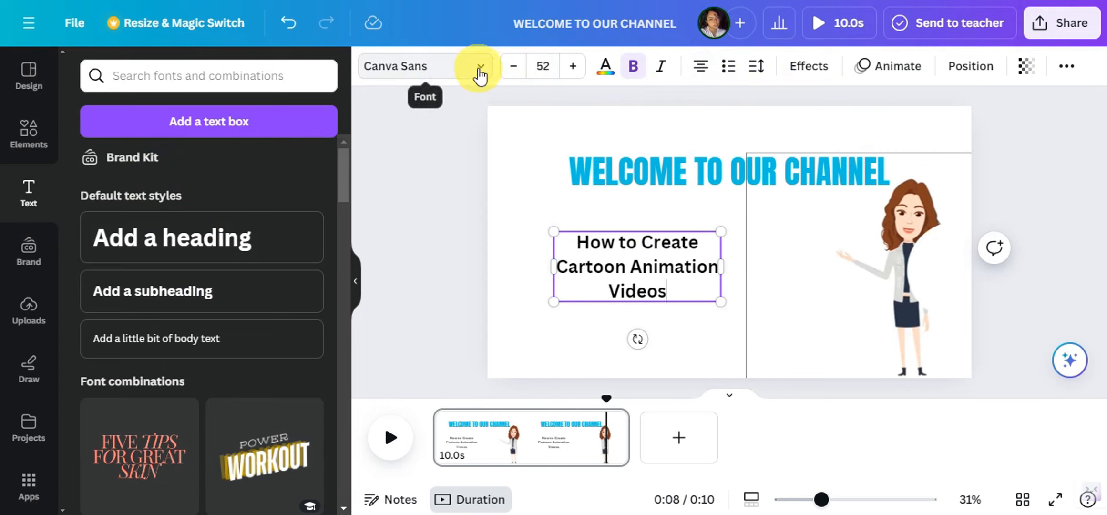
- Set the subheading to Canva Sans in regular weight and place it on two lines beneath the heading
left_click(479, 71)
left_click(234, 69)
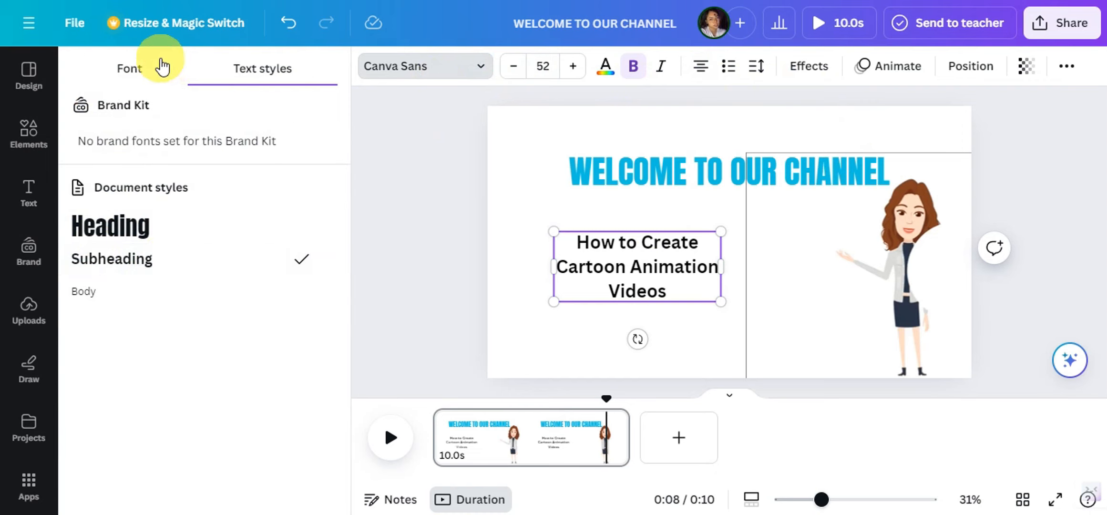
left_click(159, 66)
scroll(159, 237, "down", 2)
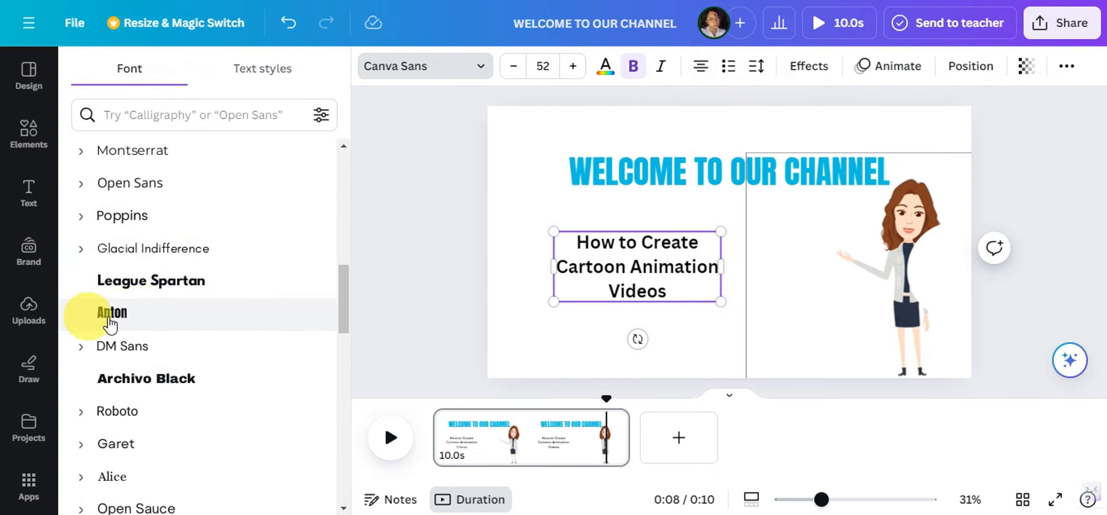
left_click(229, 286)
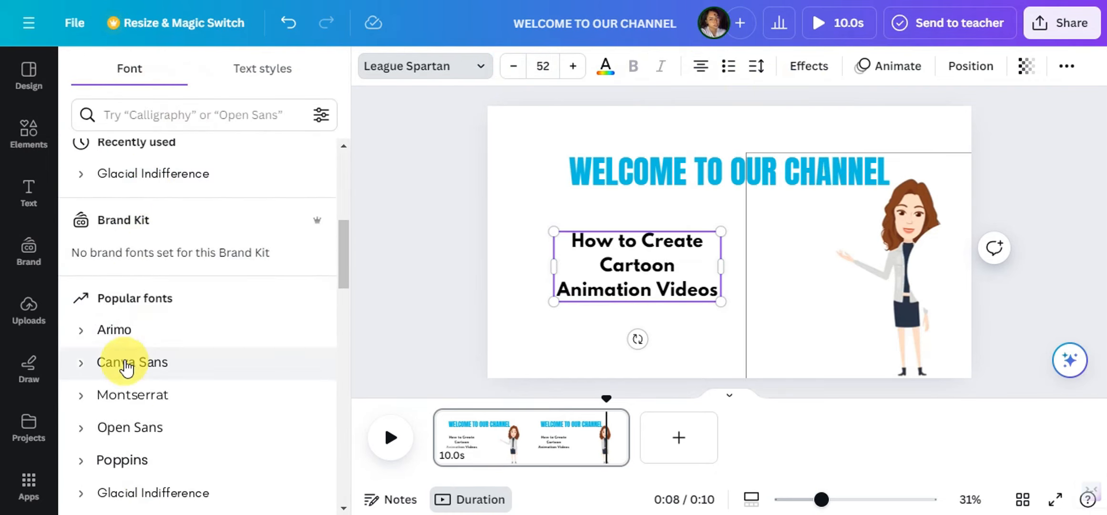
left_click(124, 362)
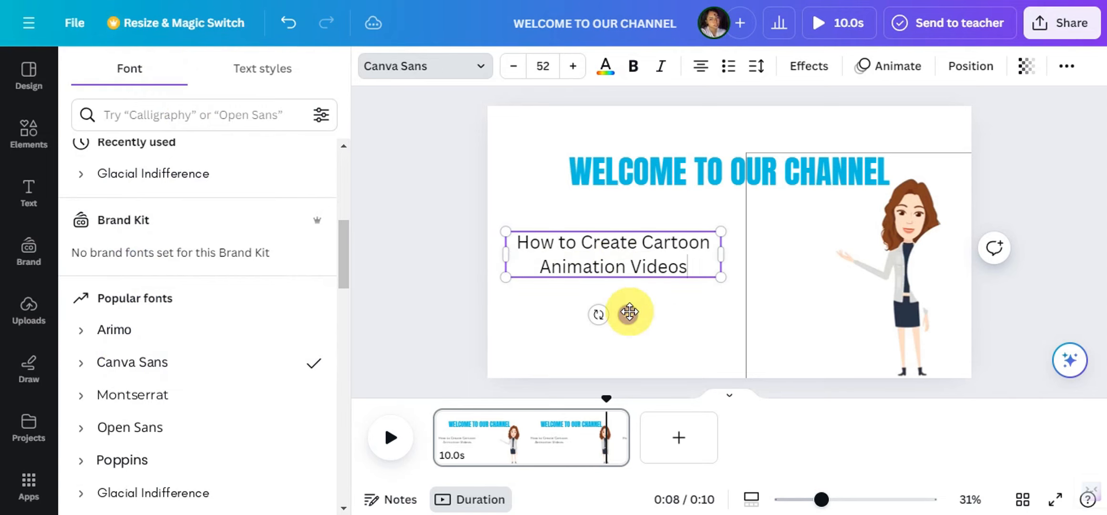
left_click_drag(629, 312, 687, 323)
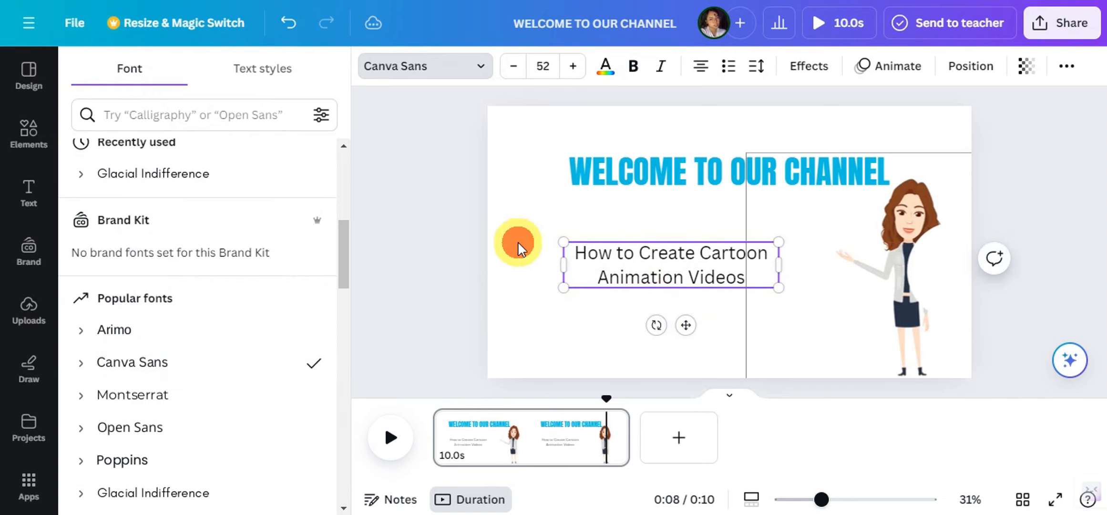
left_click(520, 248)
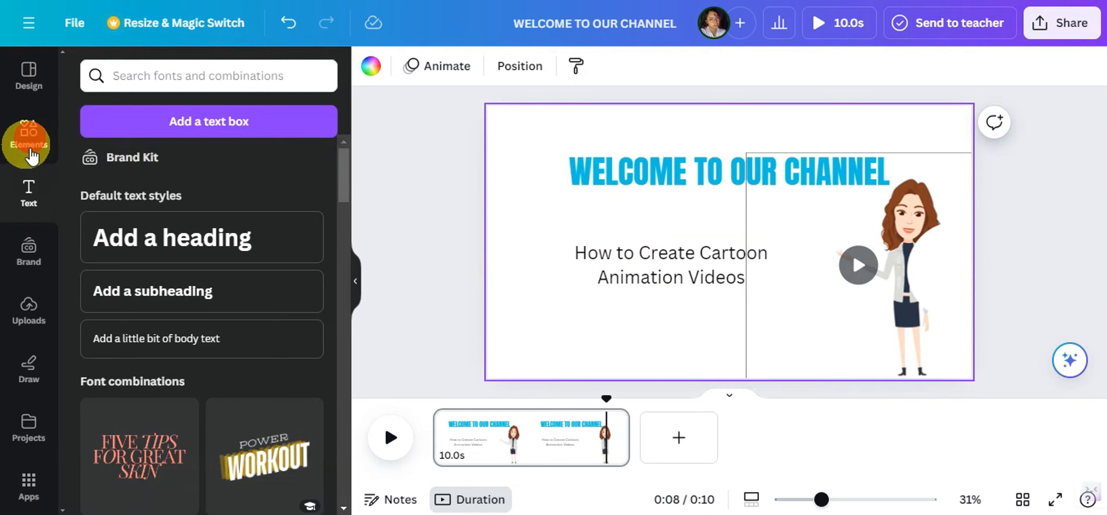
- Replace the previous elements search with a graphics search for "CHALKBOARD"
left_click(29, 140)
left_click(80, 72)
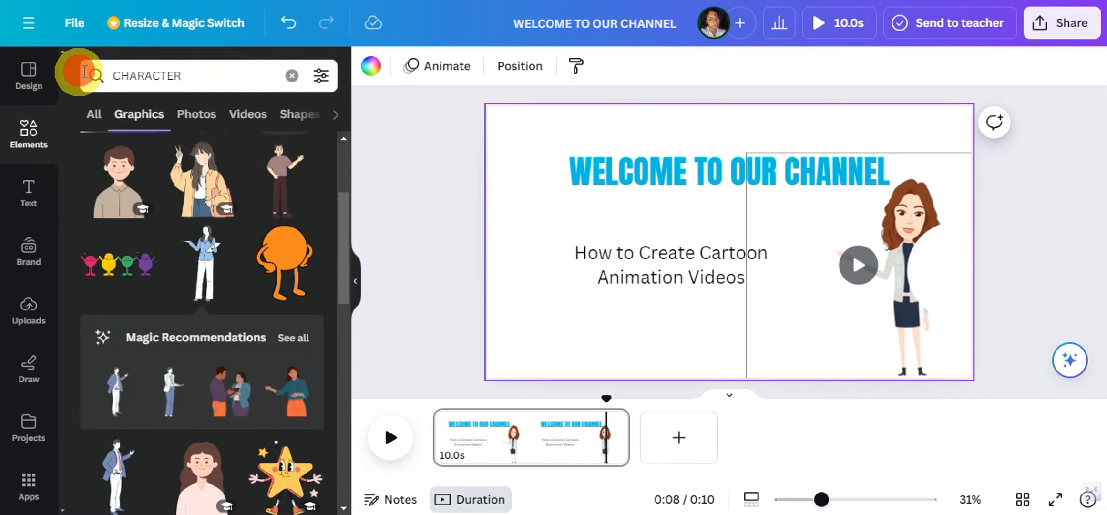
left_click(186, 69)
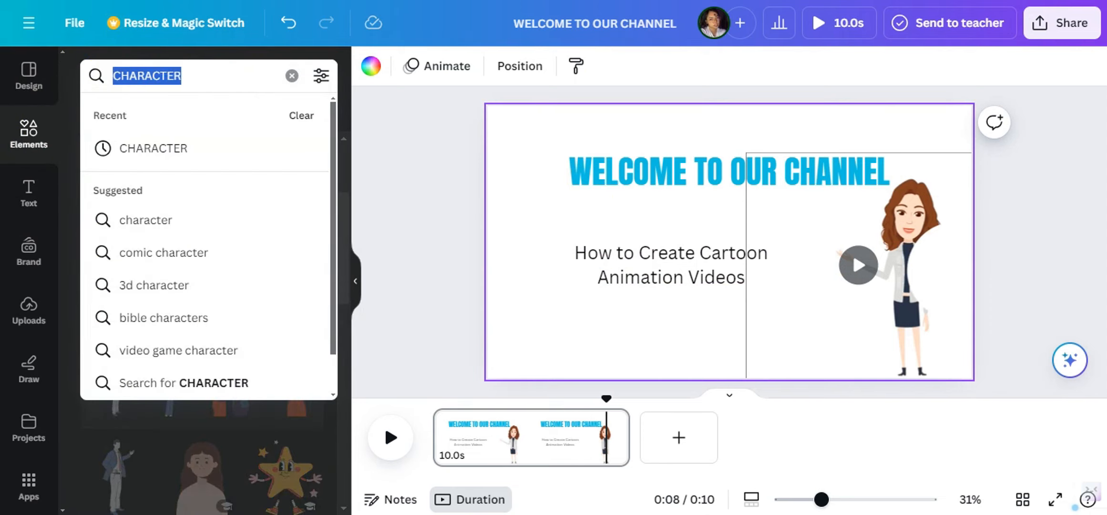
key("BackSpace")
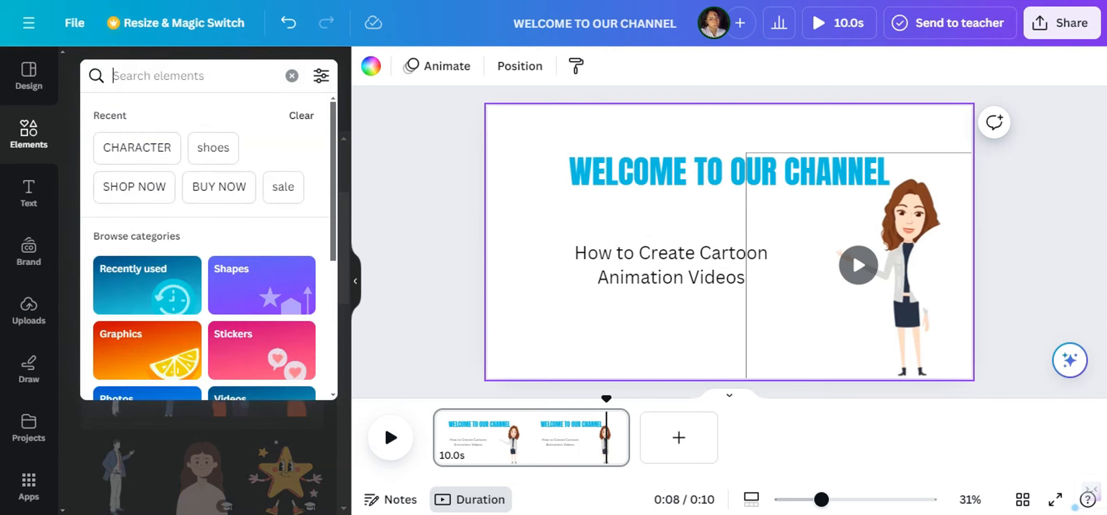
type("H")
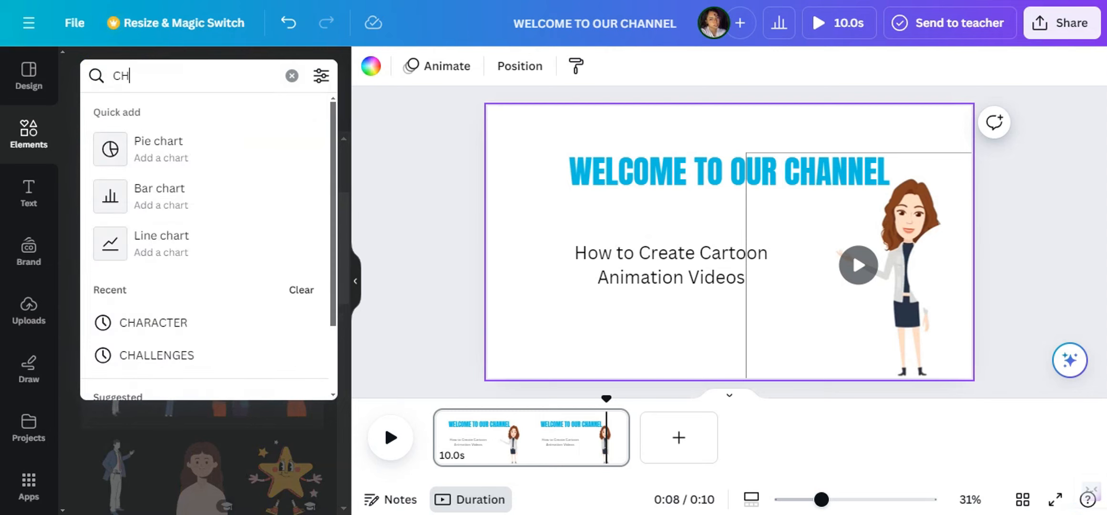
type("ALKBO")
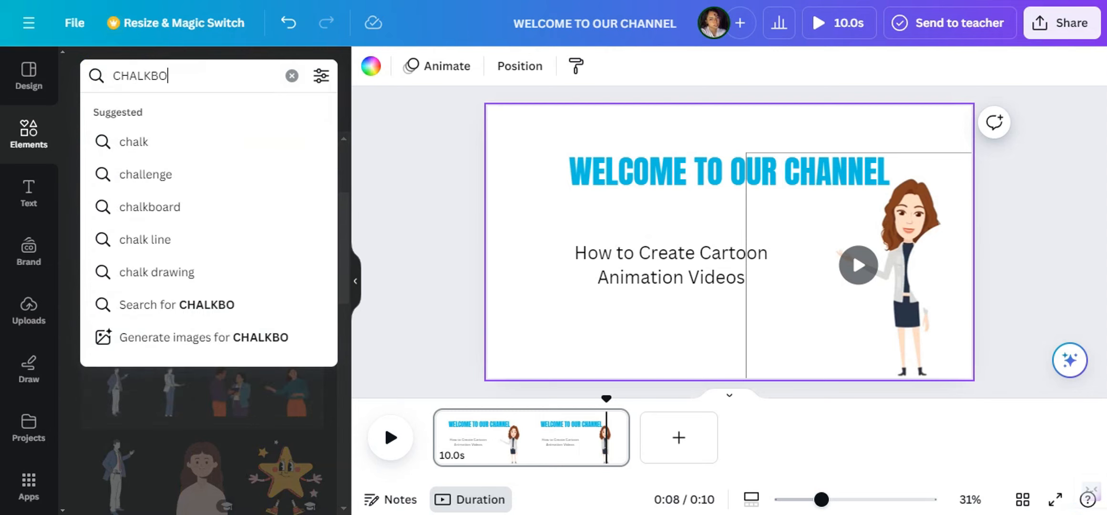
type("ARD")
key("Return")
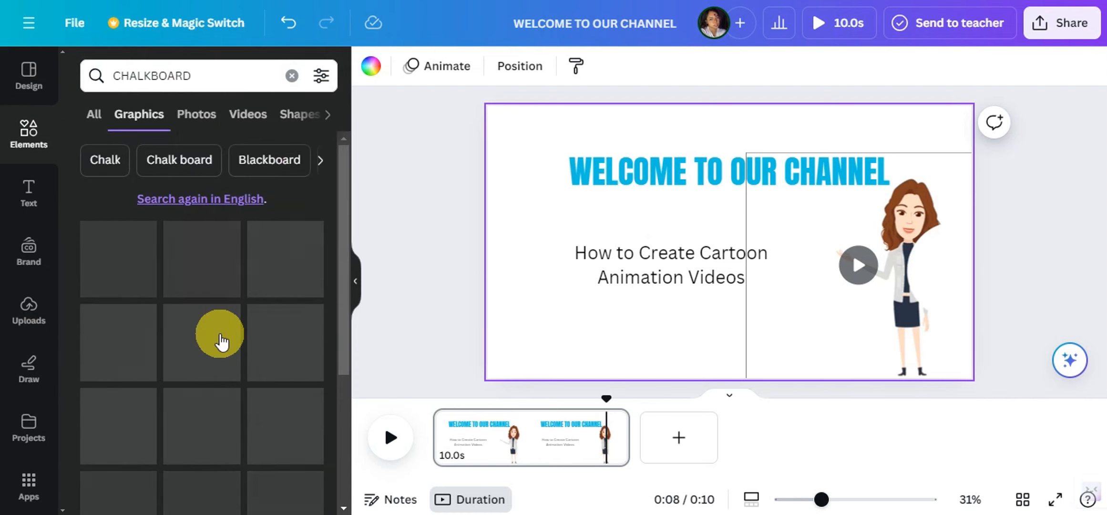
- Add the gray chalkboard on a wooden easel, and resize and place it below the heading on the page's left half
scroll(116, 379, "down", 2)
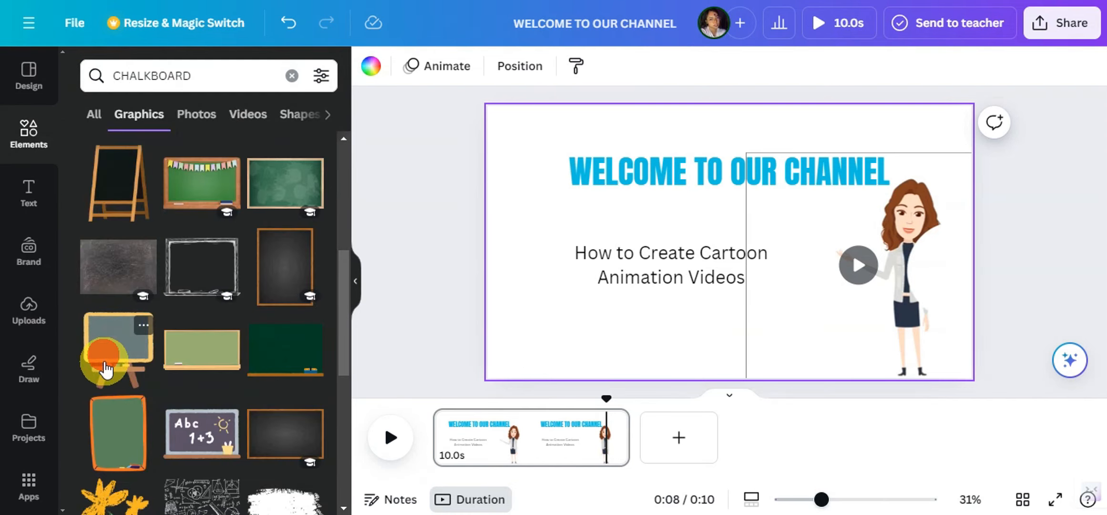
left_click(105, 369)
left_click_drag(684, 302, 596, 370)
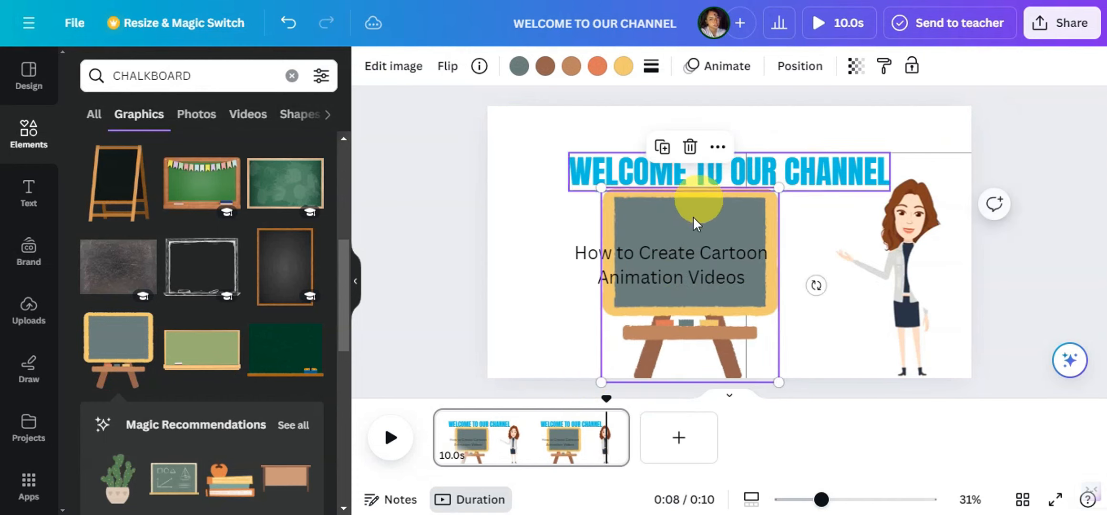
left_click_drag(687, 226, 609, 241)
left_click_drag(537, 207, 557, 210)
- Narrow the subheading, shrink it to a font size of about 41.7 and center it on the chalkboard's surface
left_click(682, 257)
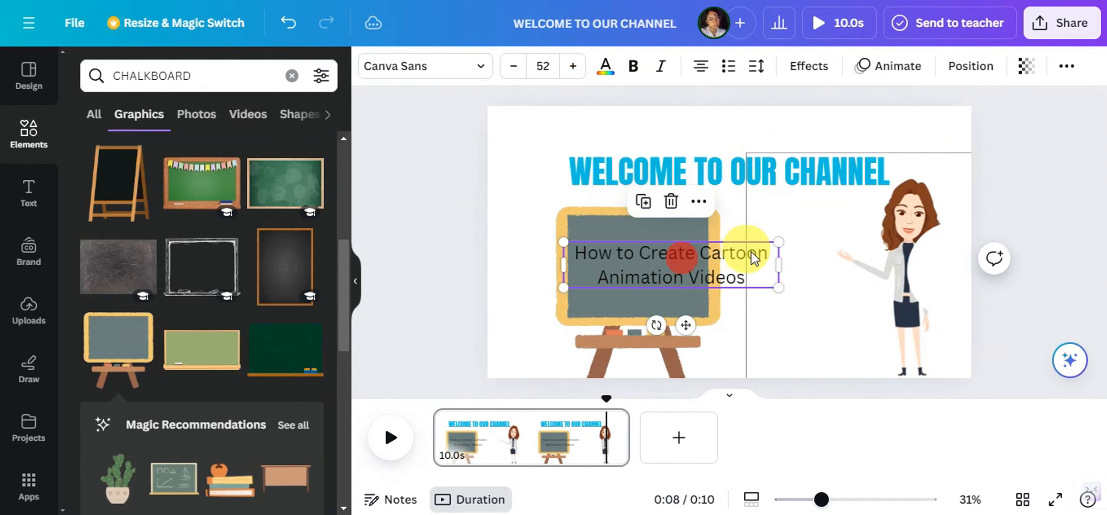
left_click_drag(786, 269, 704, 267)
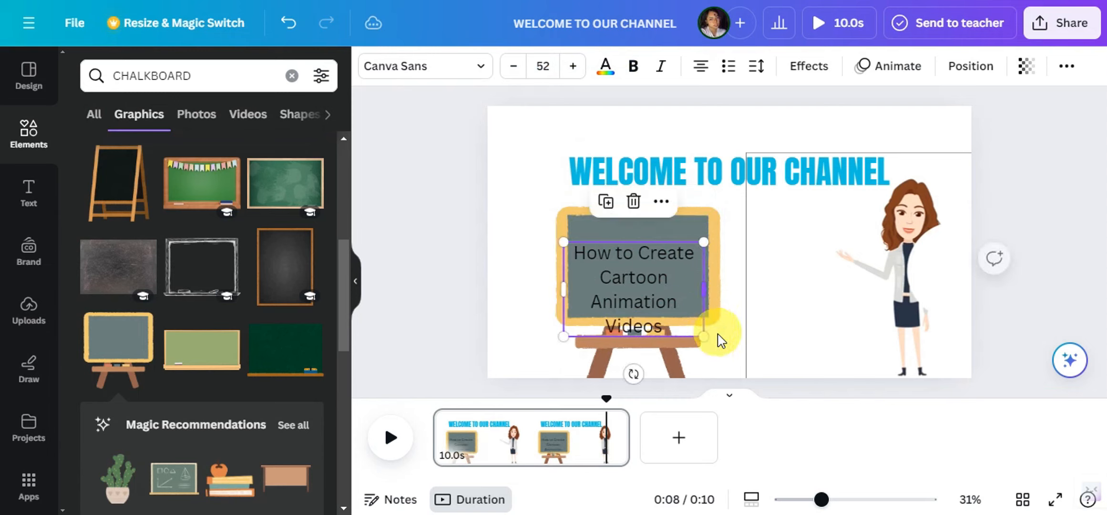
left_click_drag(705, 336, 686, 305)
left_click_drag(603, 280, 628, 265)
- Change the color of the entire chalkboard text to white and fit it onto three lines
double_click(622, 272)
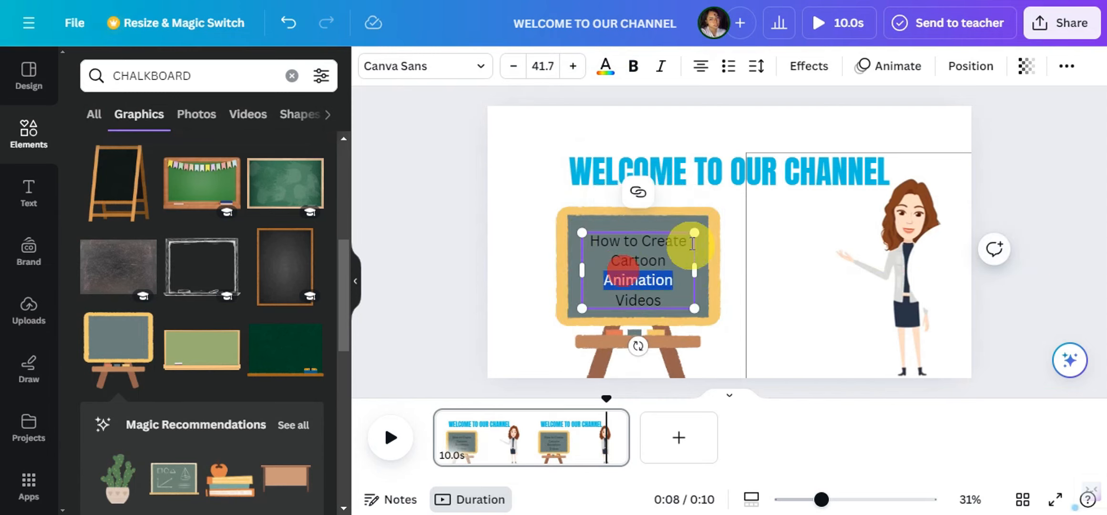
key("ctrl+a")
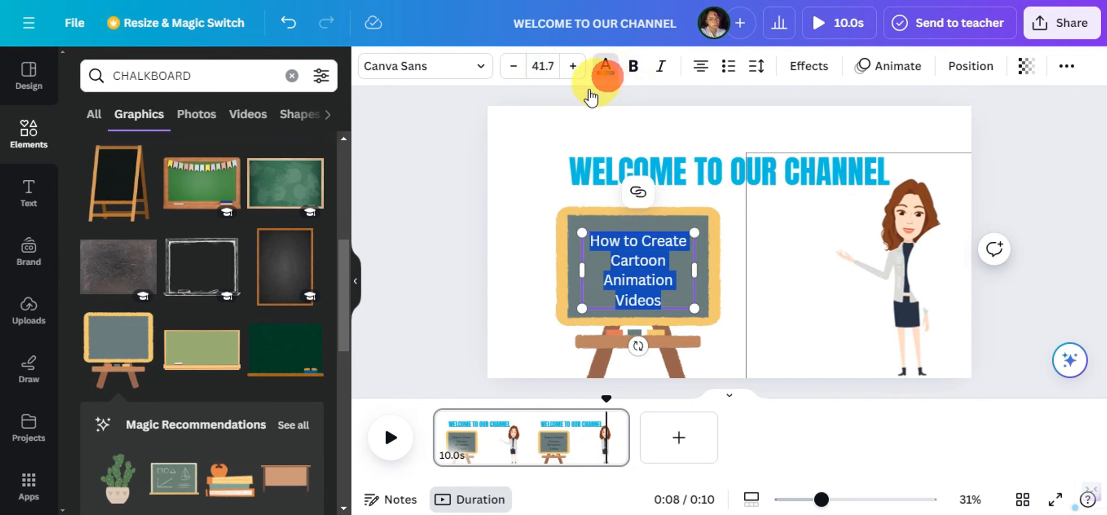
left_click(605, 71)
left_click(177, 209)
left_click(644, 248)
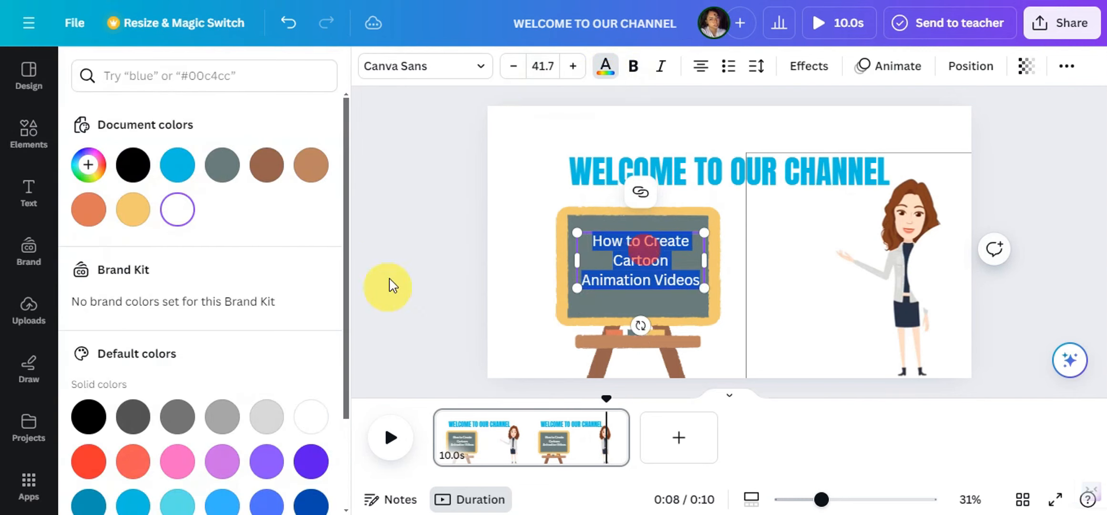
- Group the chalkboard graphic and its subheading text into a single object
left_click_drag(496, 236, 671, 329)
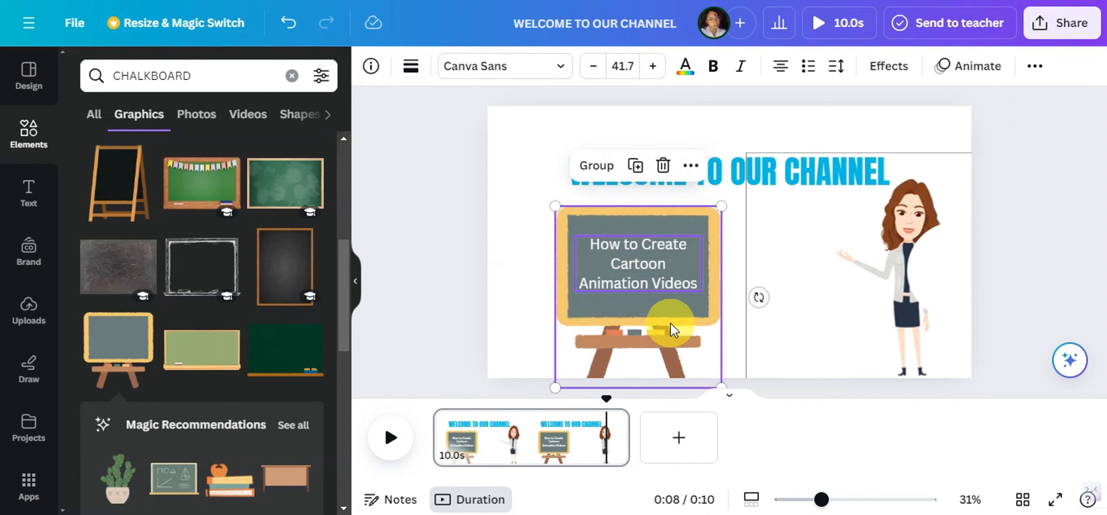
left_click(454, 223)
left_click_drag(514, 219, 665, 328)
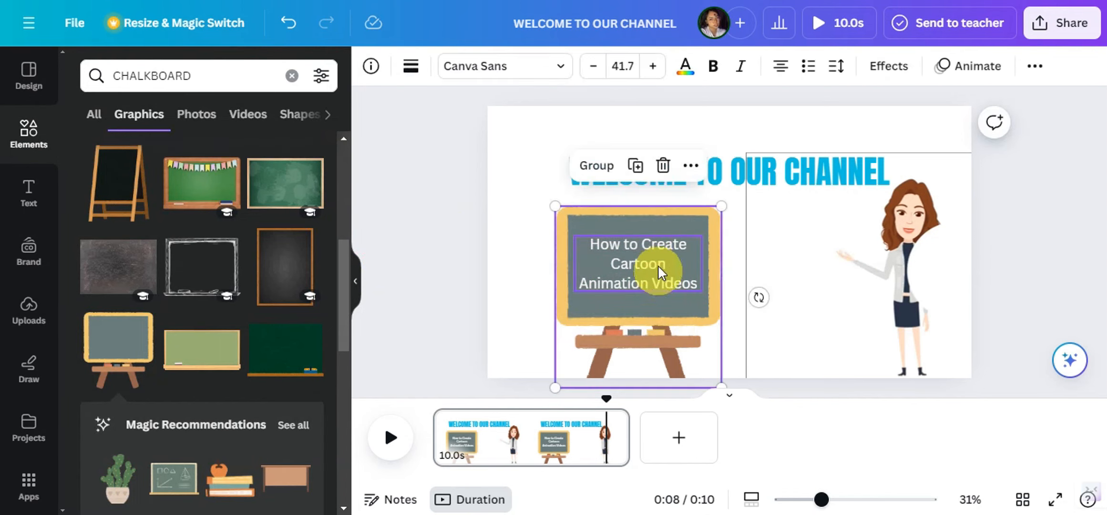
right_click(658, 265)
left_click(699, 315)
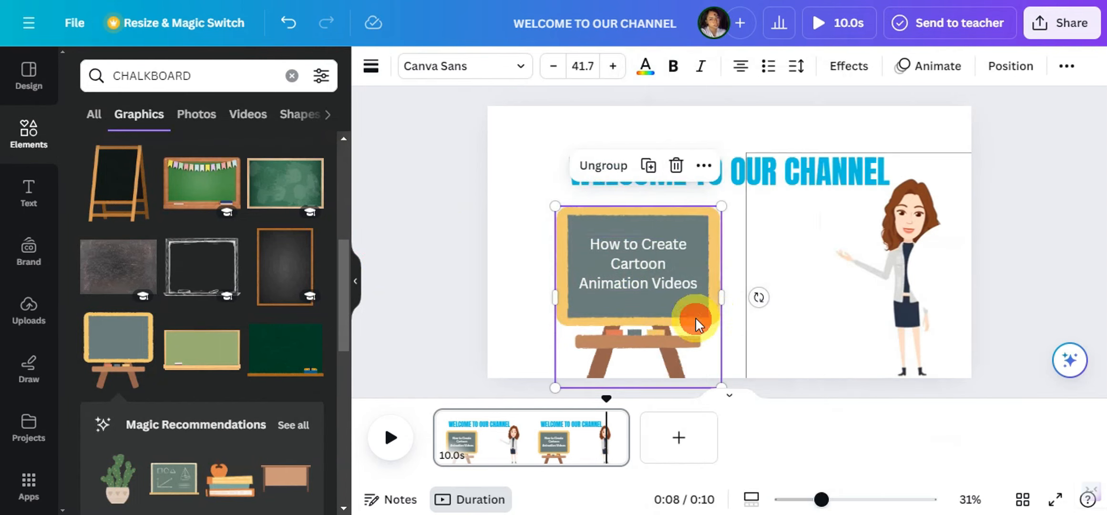
- Move the grouped chalkboard right beside the character, centered beneath the welcome heading
left_click_drag(663, 278, 752, 270)
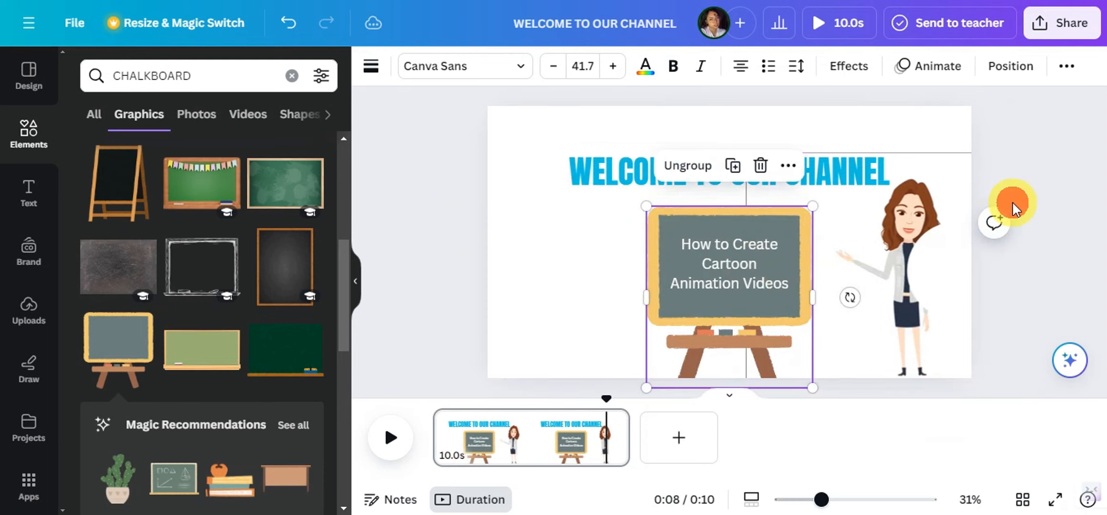
left_click(1001, 200)
left_click(389, 437)
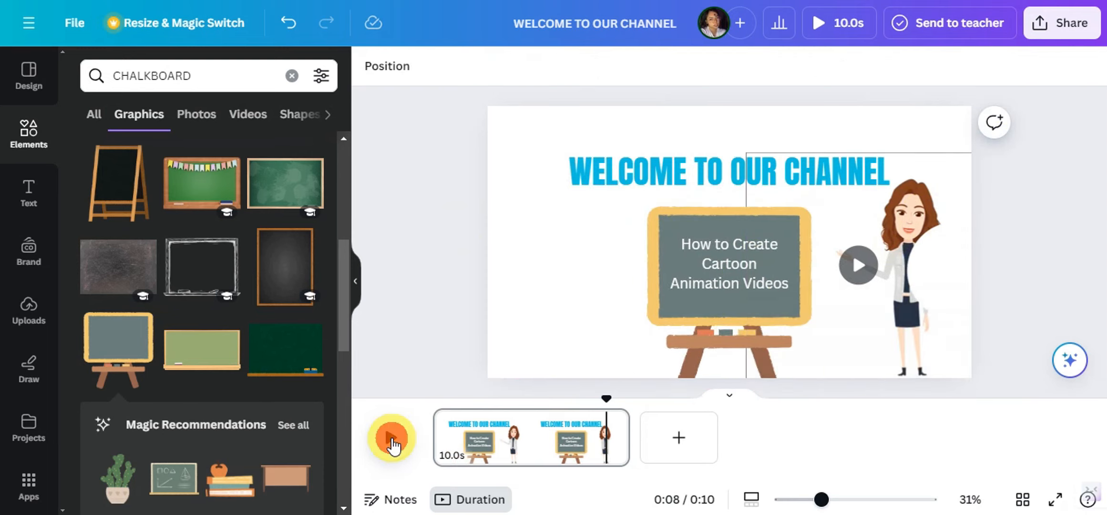
- Trim the welcome page to a duration of 5.0 seconds
left_click(436, 429)
left_click_drag(437, 434, 458, 435)
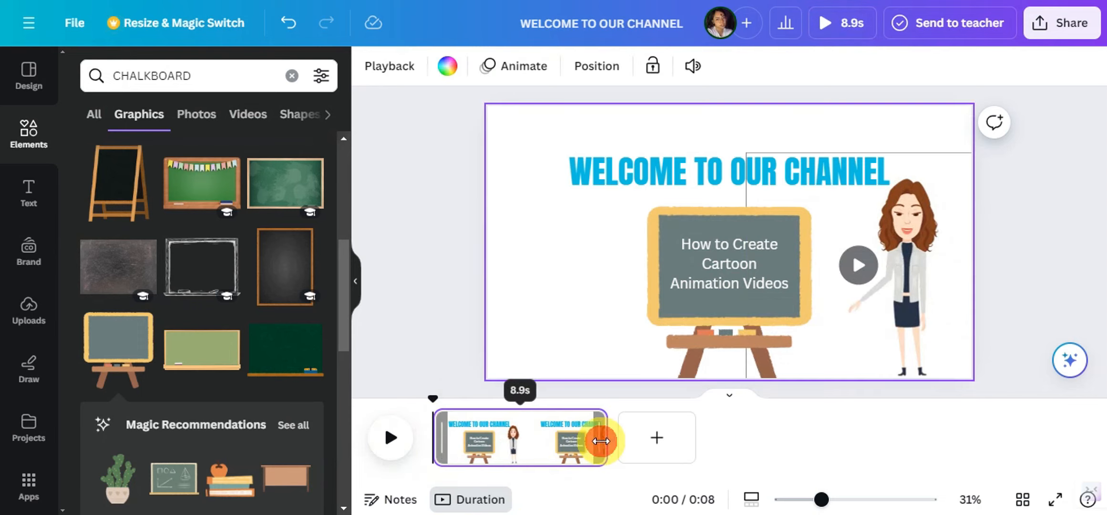
left_click_drag(601, 440, 540, 447)
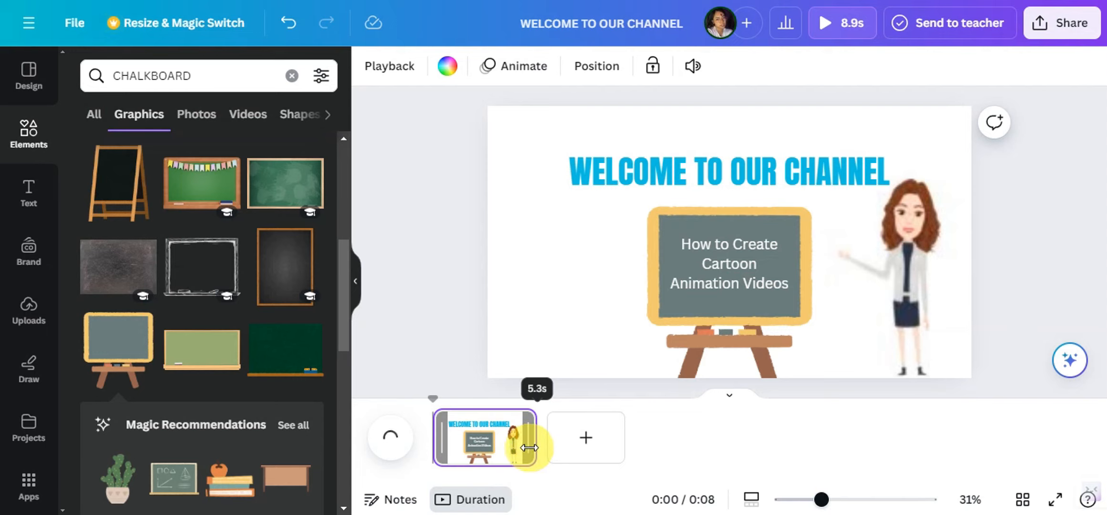
left_click_drag(525, 447, 525, 447)
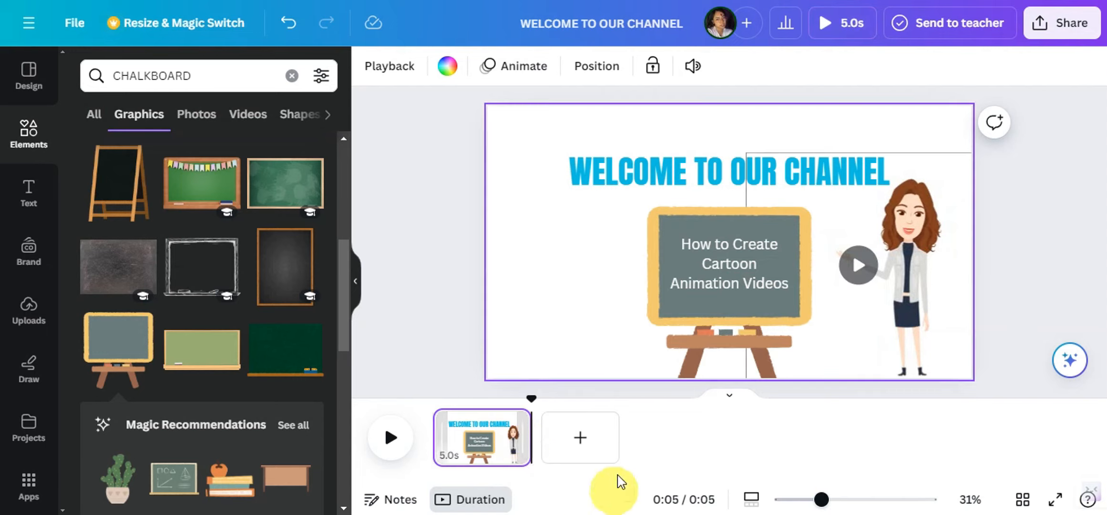
- Add a second page and give it the document's bright blue as background color
left_click(575, 440)
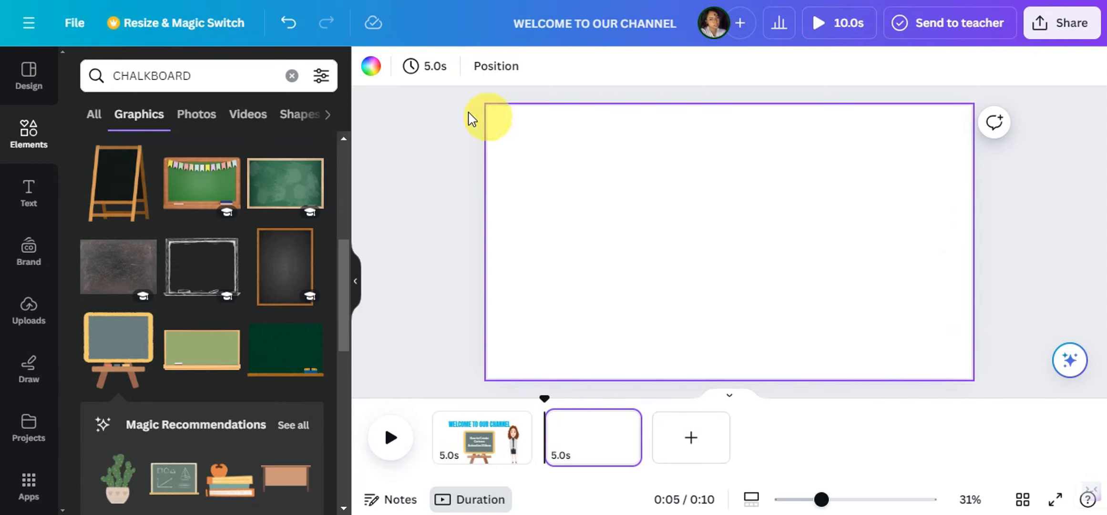
left_click(369, 71)
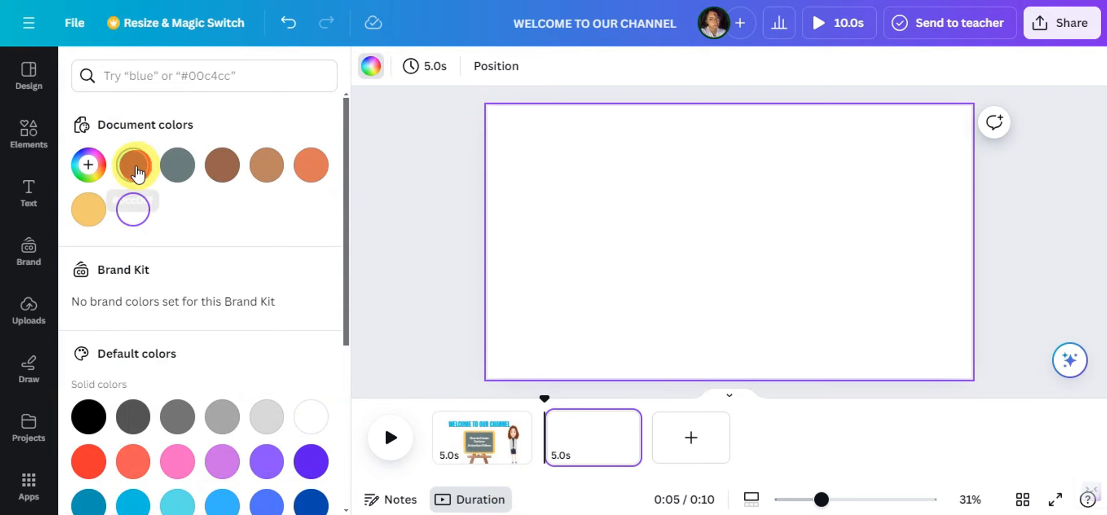
left_click(135, 167)
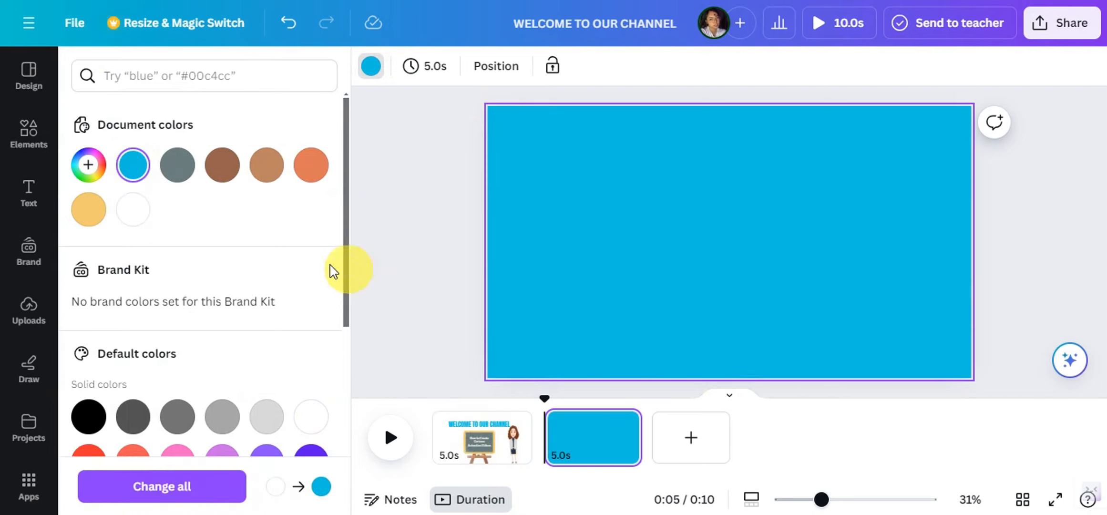
- Add a heading reading "STEP 1" to the blue page and set its font to Anton
left_click(34, 191)
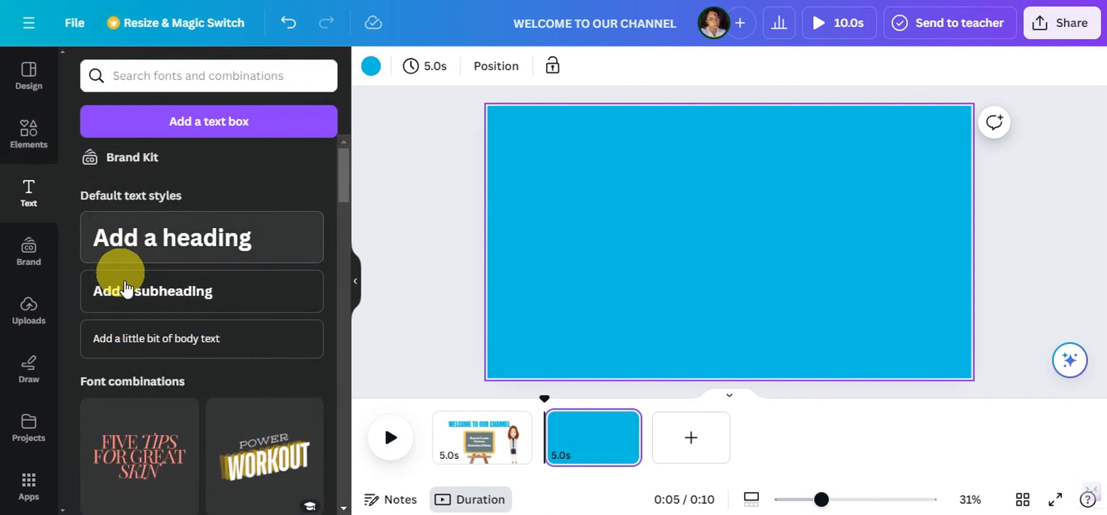
left_click(191, 241)
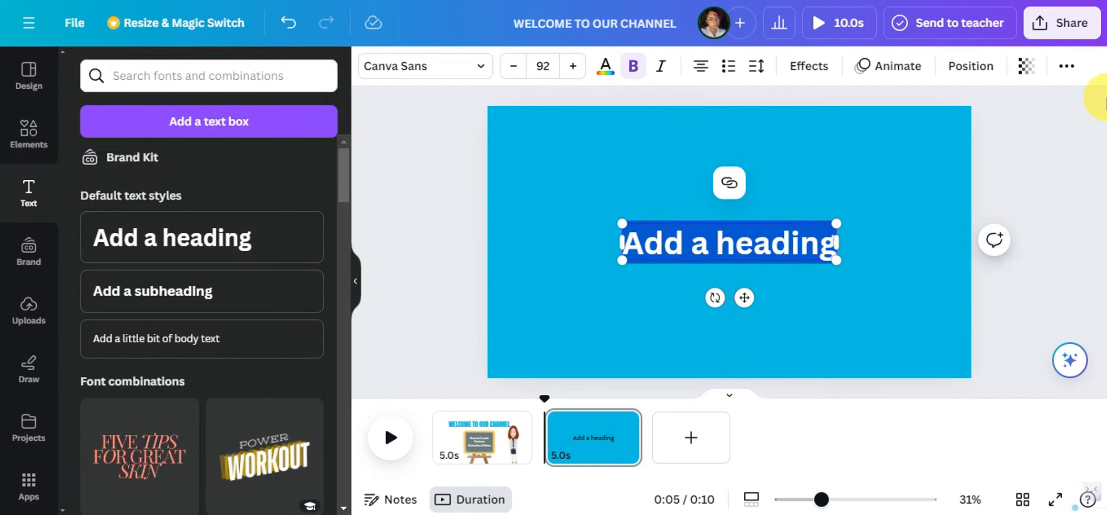
key("BackSpace")
type("STEP 1")
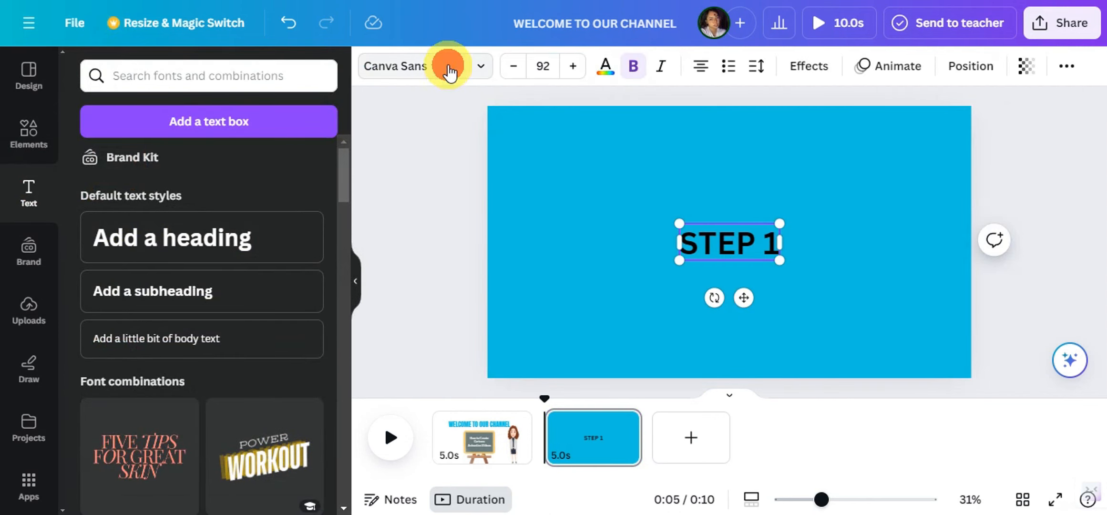
left_click(448, 64)
left_click(112, 349)
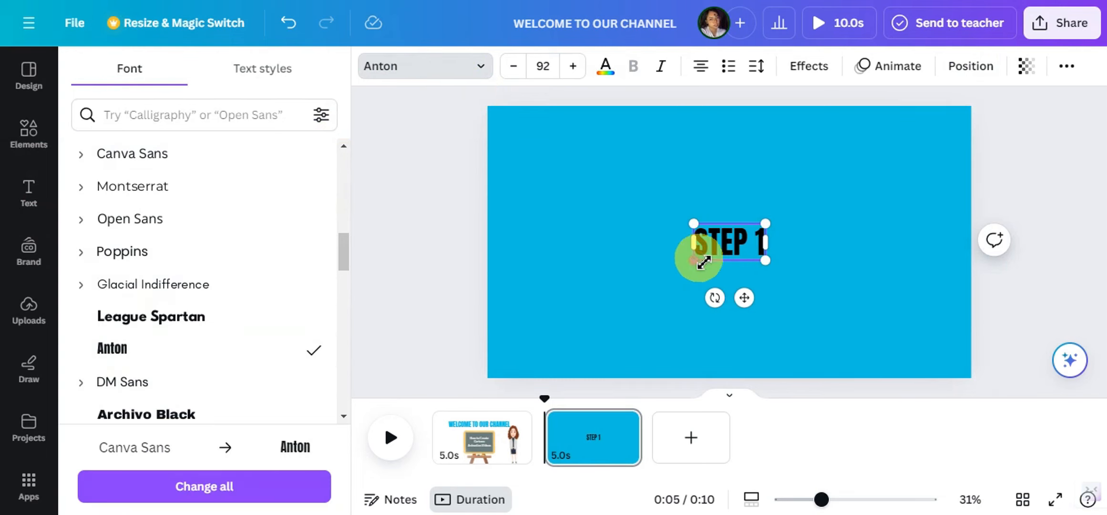
- Enlarge the "STEP 1" heading to a font size of about 331 and center it on the page
left_click(691, 263)
left_click_drag(685, 271, 587, 315)
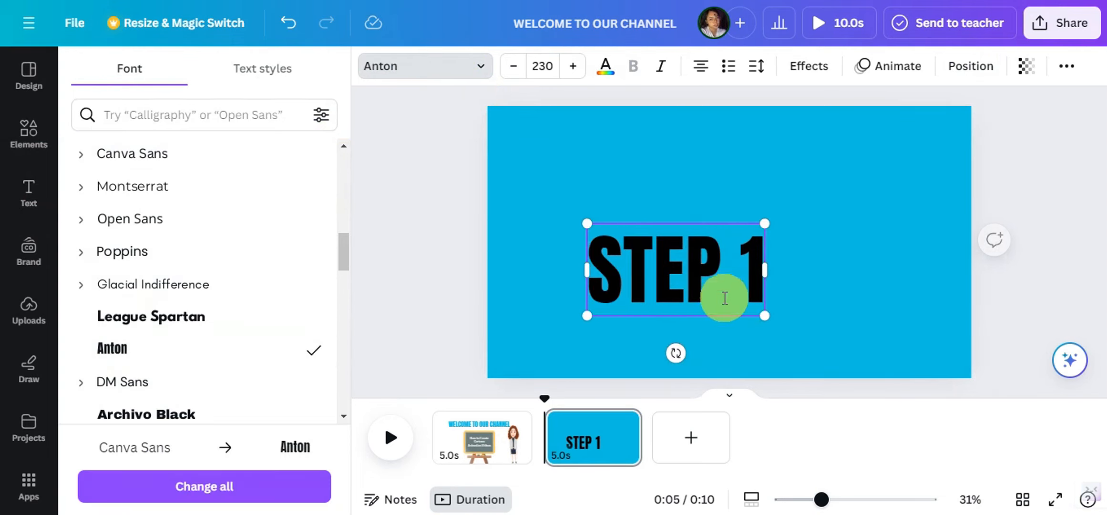
left_click_drag(708, 283, 771, 258)
left_click_drag(764, 223, 842, 183)
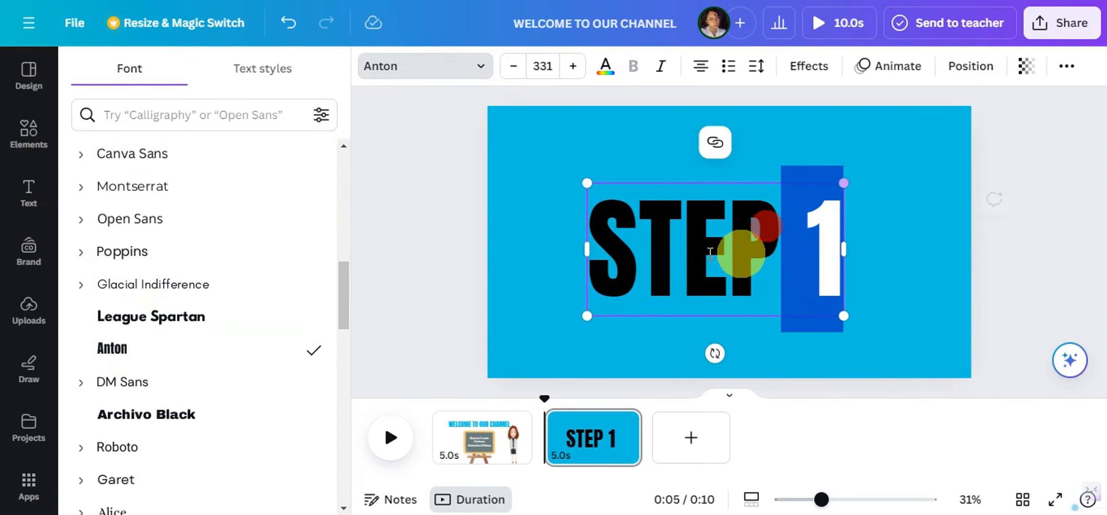
left_click(681, 247)
left_click(924, 259)
mouse_move(732, 264)
left_mouse_down()
mouse_move(765, 248)
mouse_move(748, 257)
left_mouse_up()
- Color the "STEP 1" heading white and shorten its page to 2.0 seconds
triple_click(723, 238)
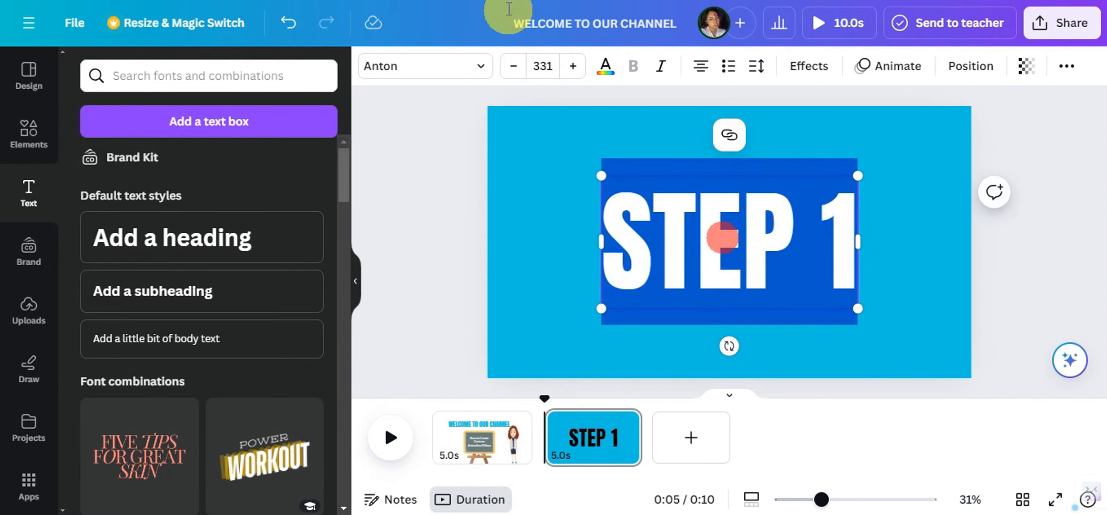
left_click(608, 81)
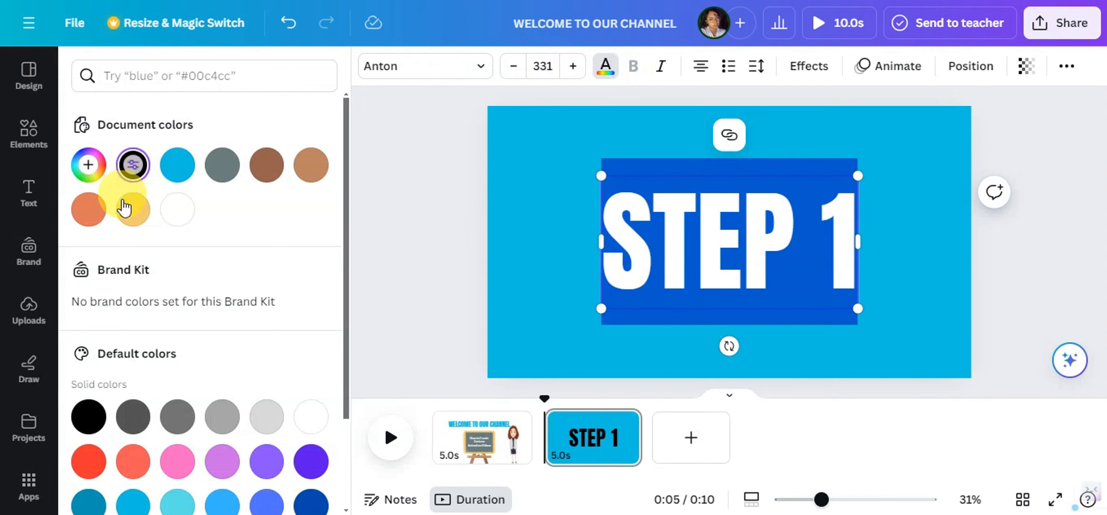
left_click(178, 212)
left_click(420, 274)
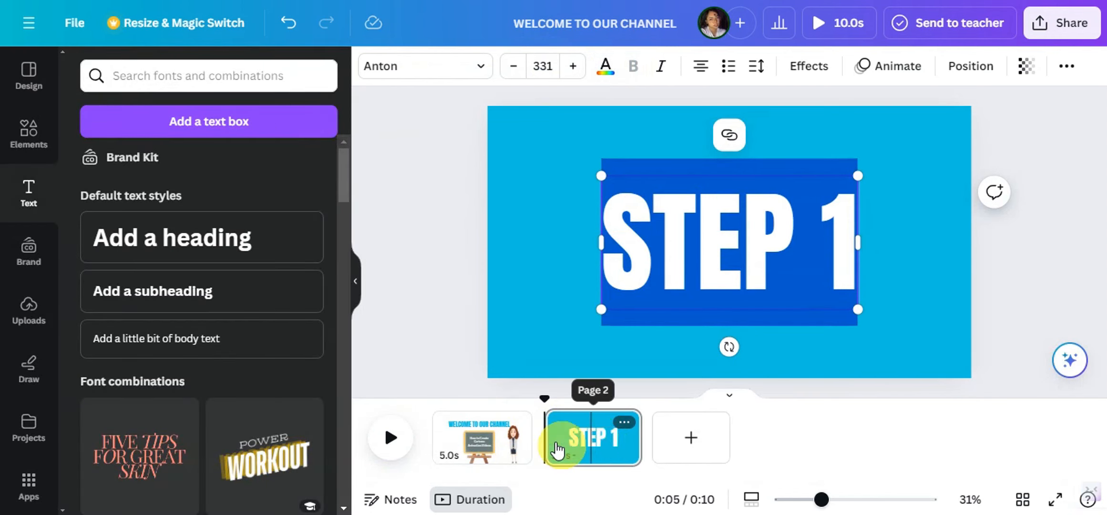
left_click_drag(637, 432, 579, 436)
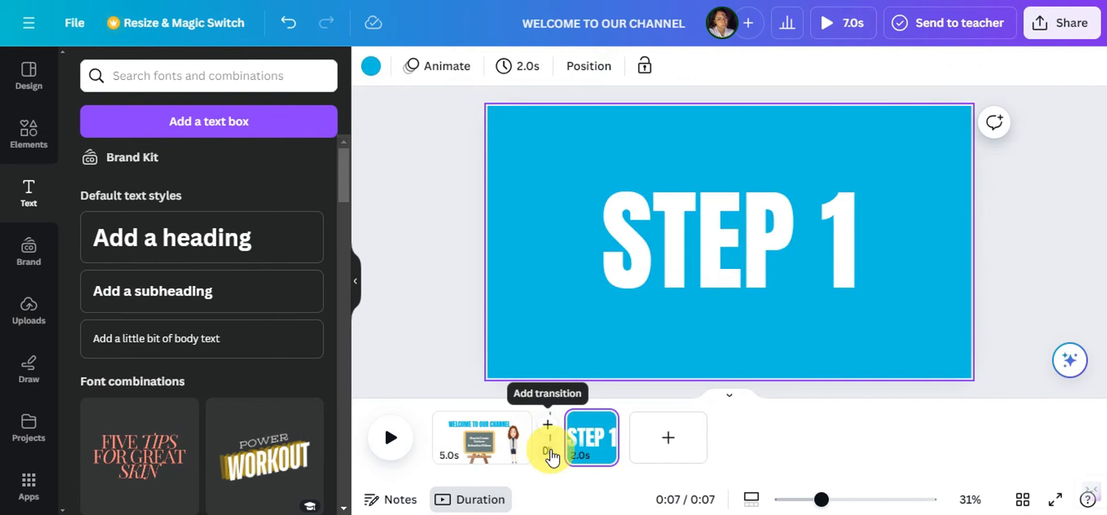
- Try the Flow transition between the welcome page and the "STEP 1" page, and preview it
left_click(549, 453)
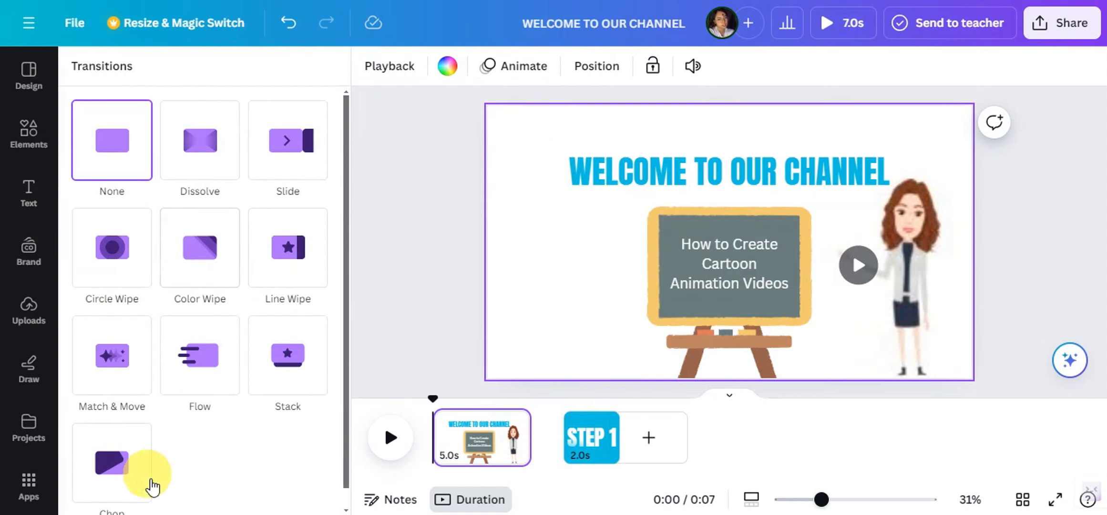
left_click(202, 358)
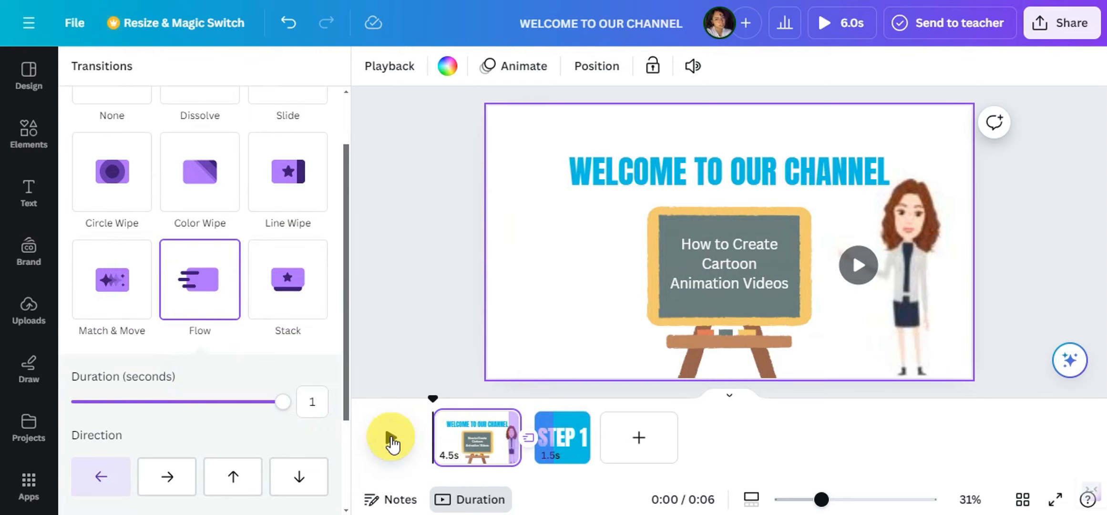
left_click(390, 437)
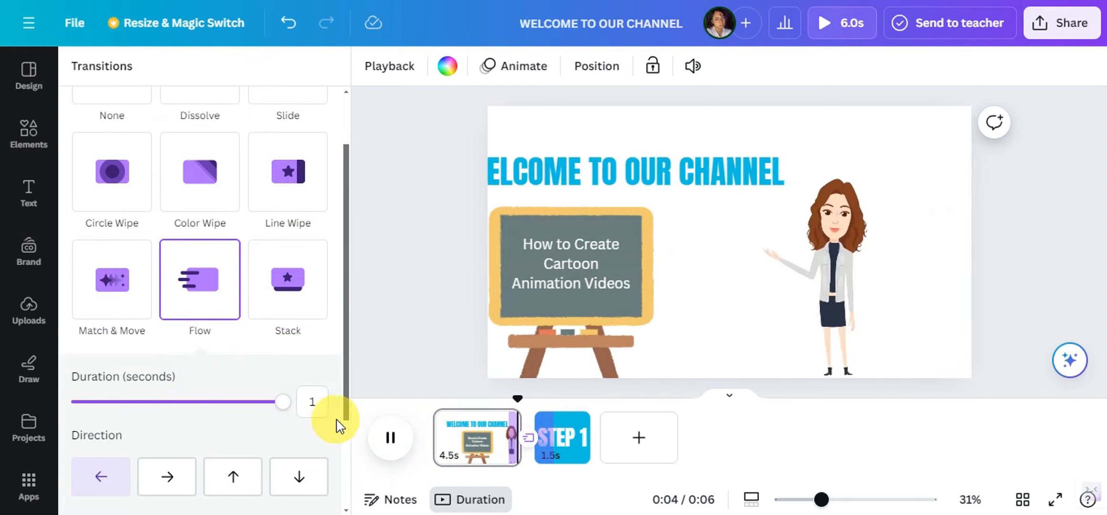
left_click(280, 411)
scroll(148, 374, "down", 3)
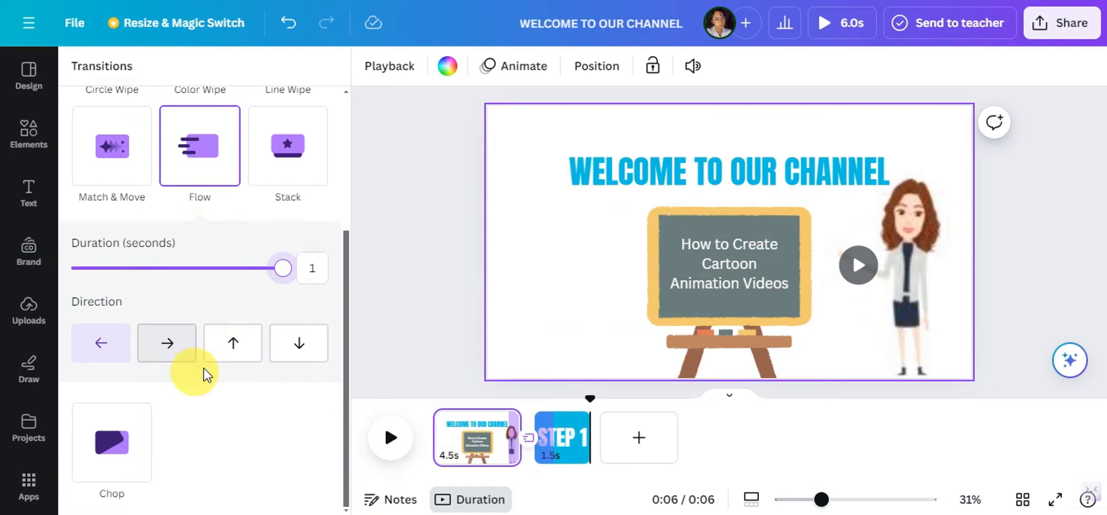
- Set the transition between the first two pages to Slide with an upward direction
left_click(110, 450)
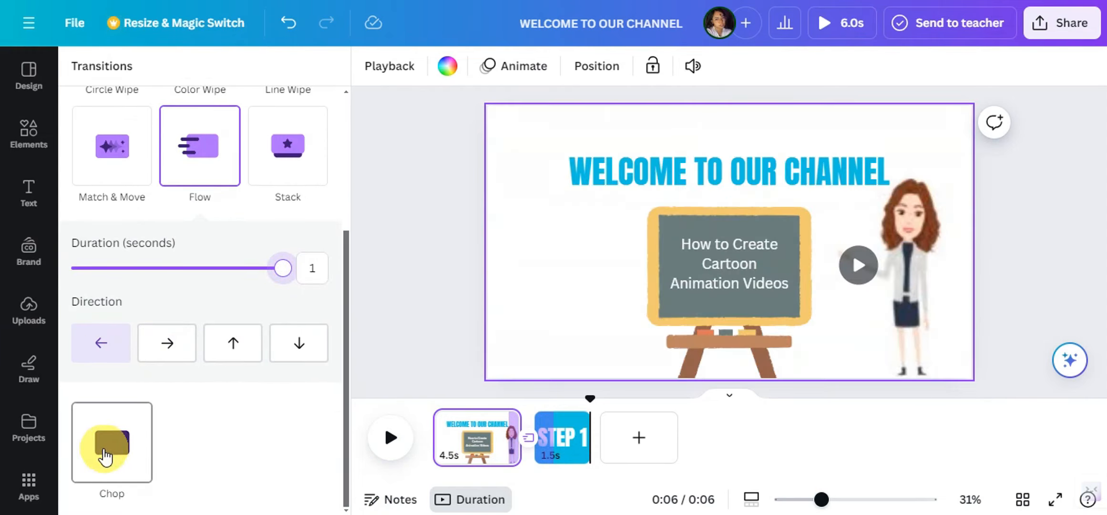
scroll(126, 418, "up", 5)
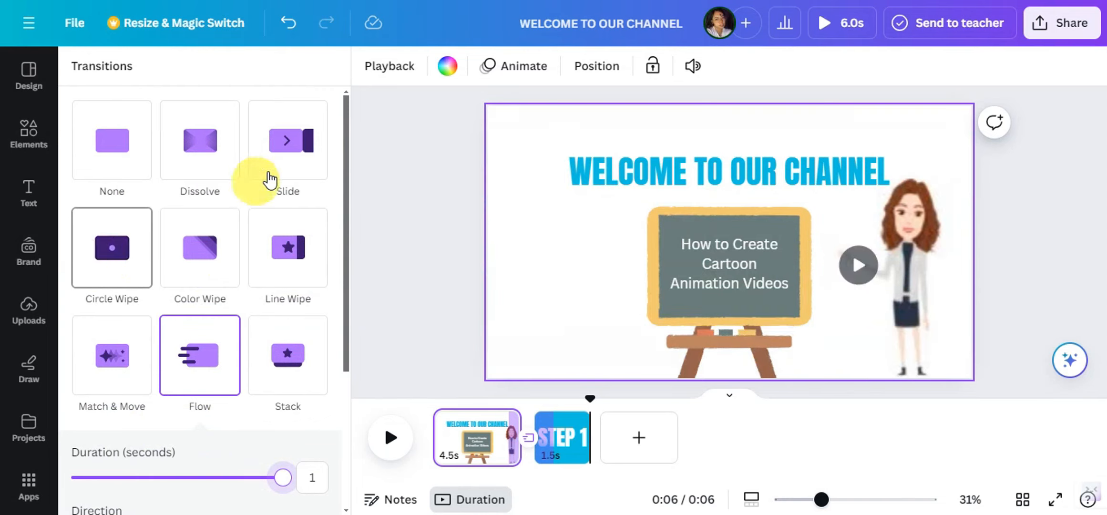
left_click(281, 154)
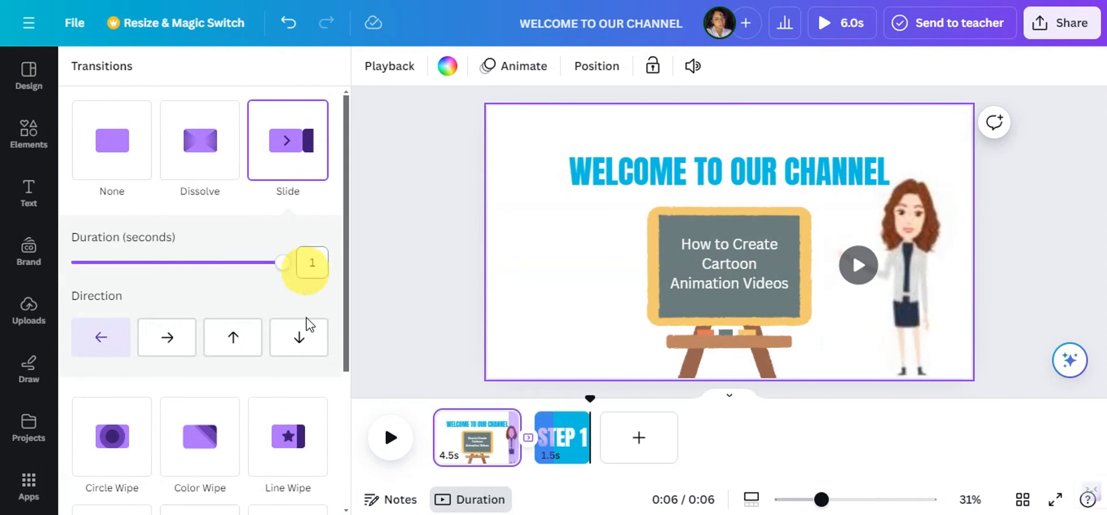
left_click(233, 339)
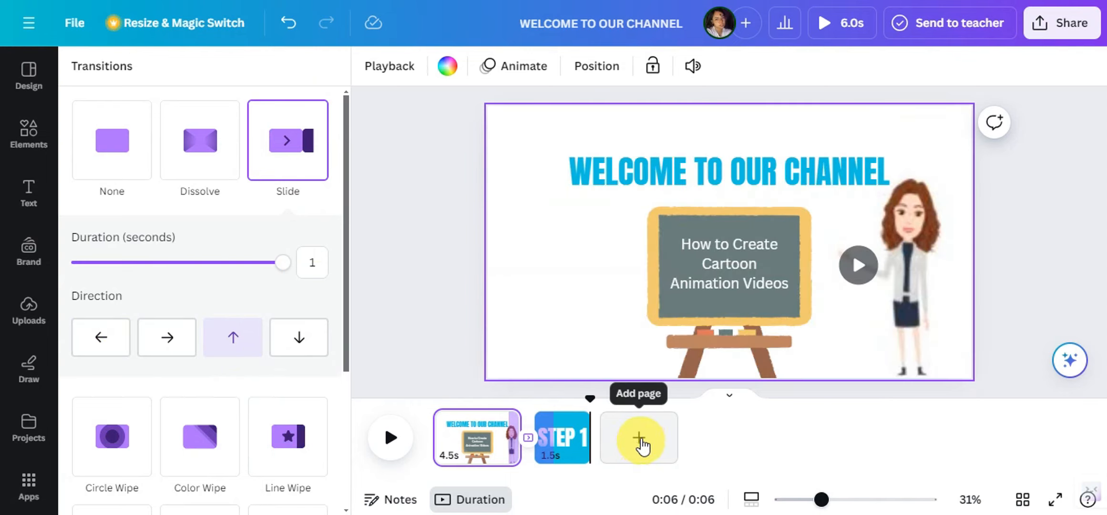
- Add a third page and paste a copy of the welcome page's character video onto it
left_click(640, 441)
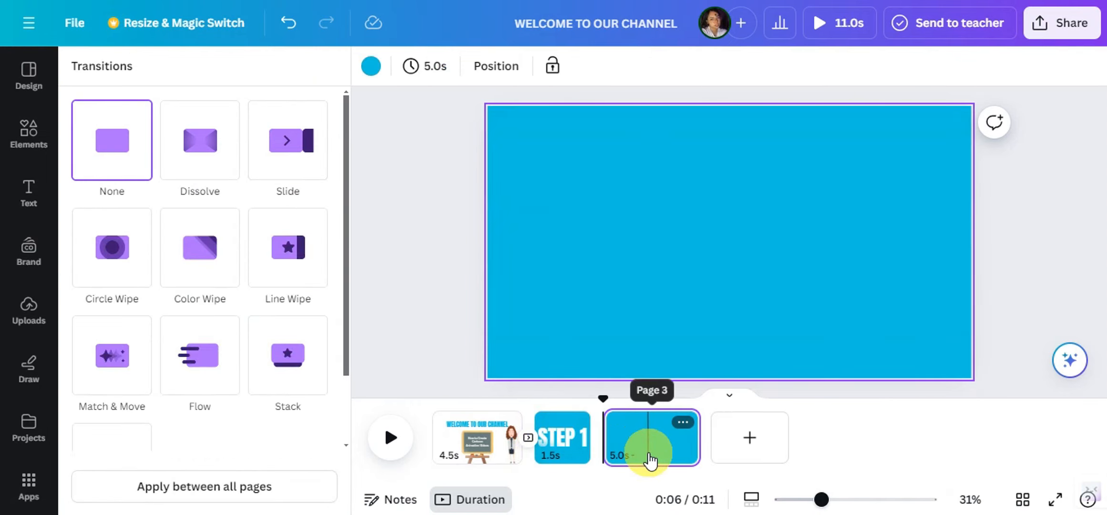
left_click(468, 438)
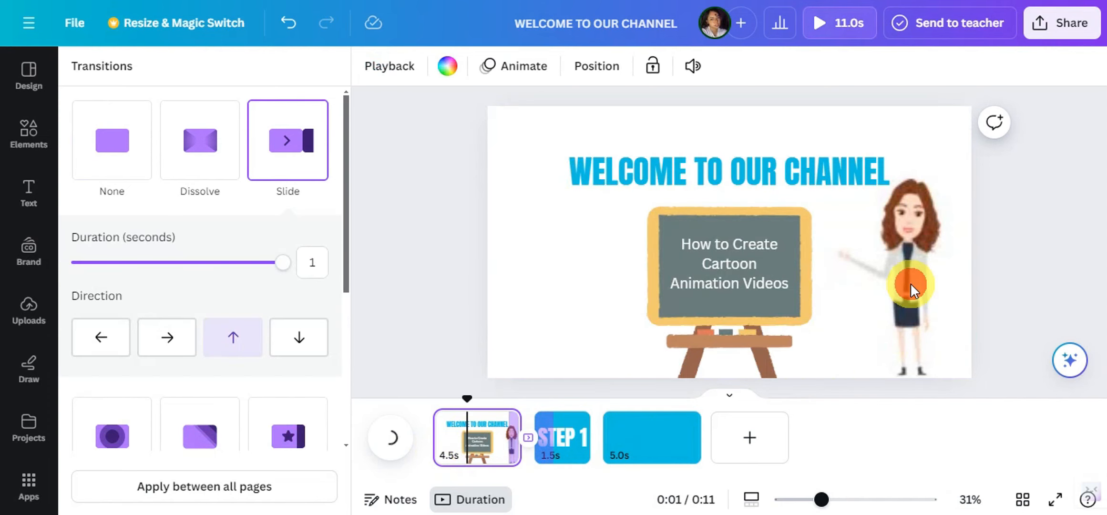
left_click(910, 285)
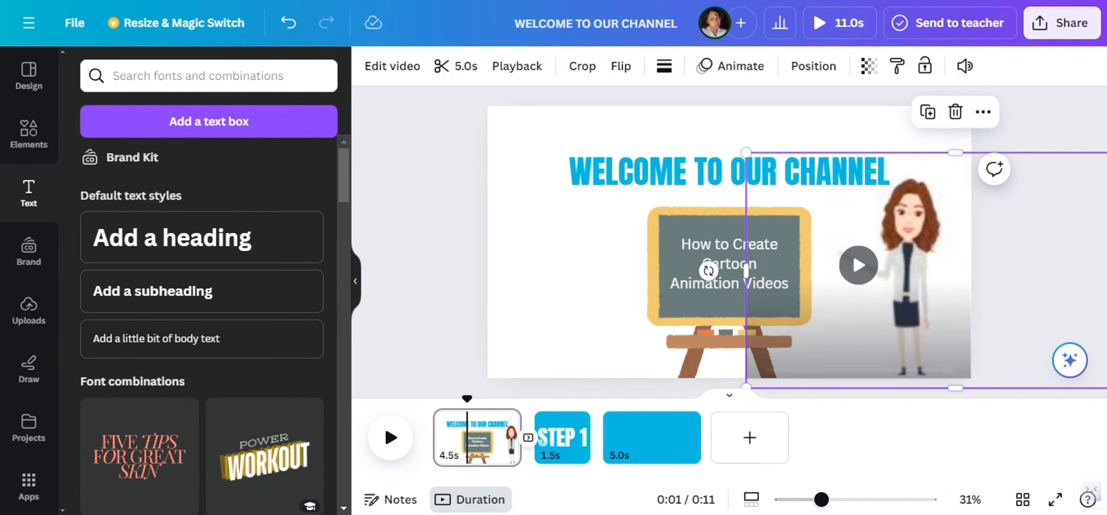
left_click(610, 425)
key("ctrl+v")
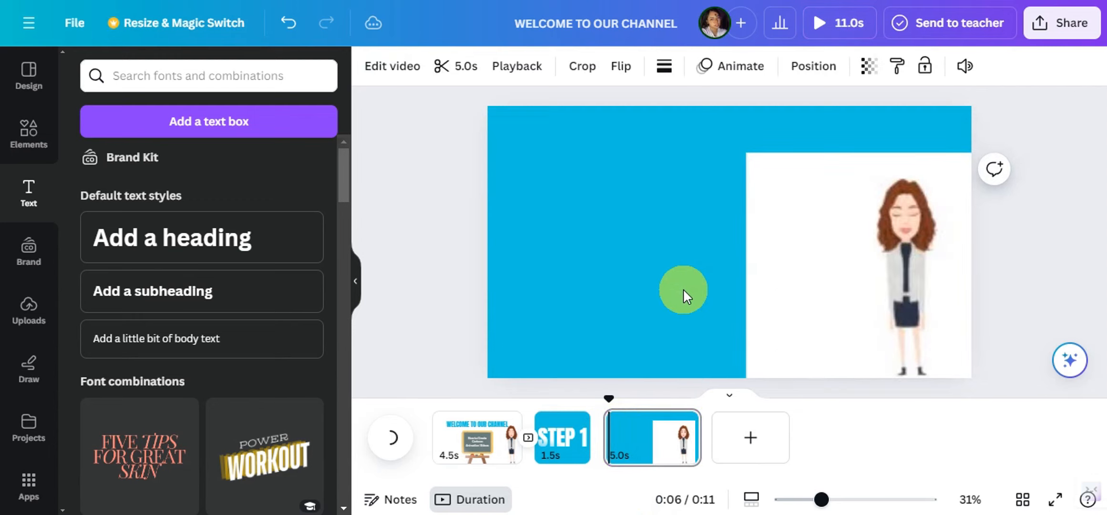
- Align the pasted character video to the third page's upper-left corner and enlarge it to cover the whole page
left_click_drag(725, 199, 616, 152)
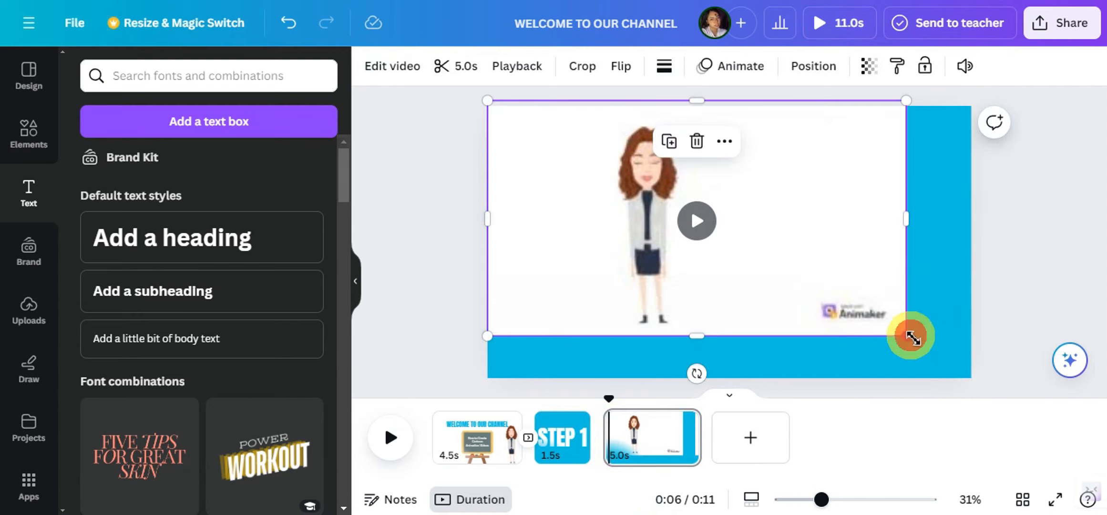
left_click_drag(912, 336, 1103, 447)
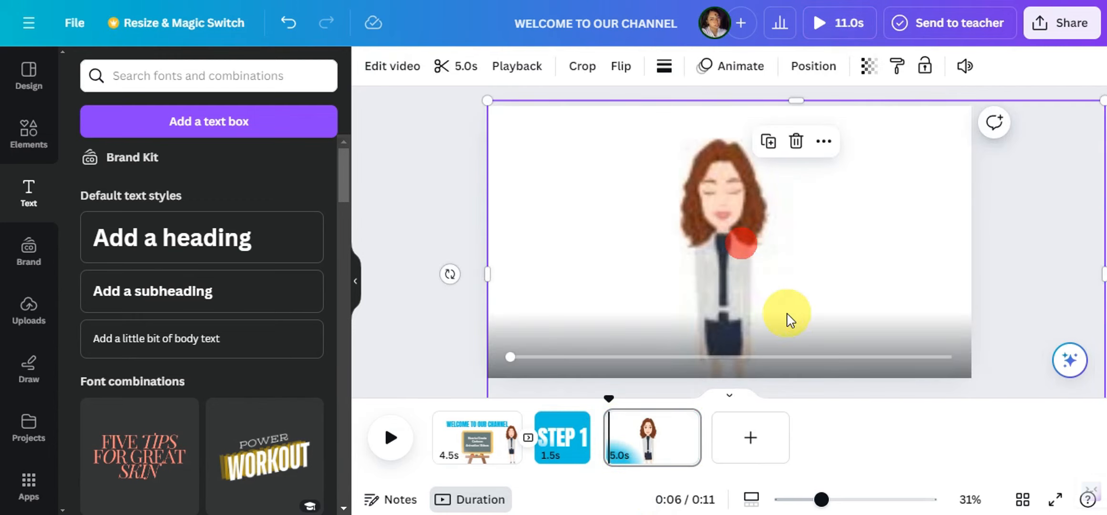
- Add a body text box, shift the character video toward the page's right side, and place the text to the character's left
left_click(164, 352)
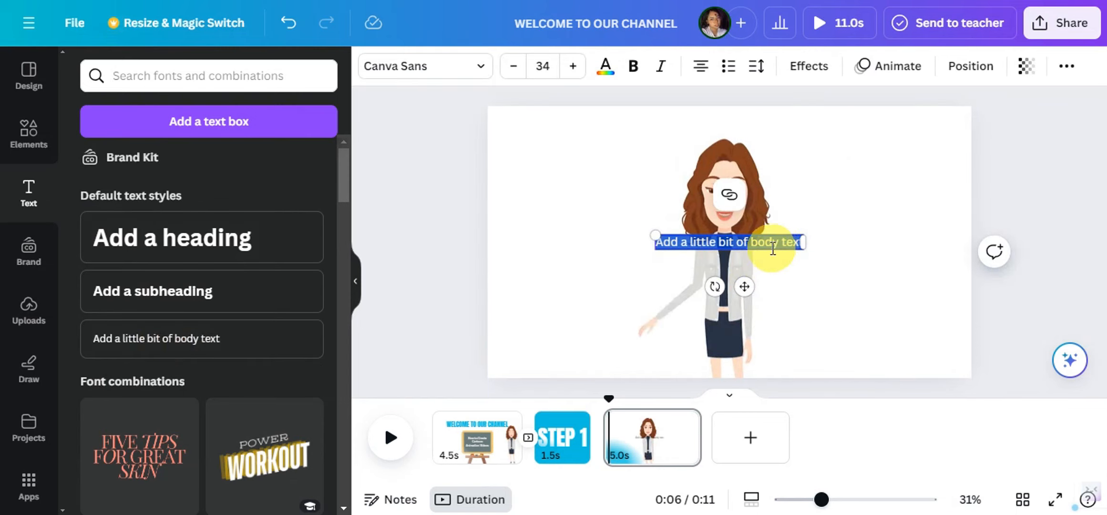
left_click_drag(818, 181, 662, 176)
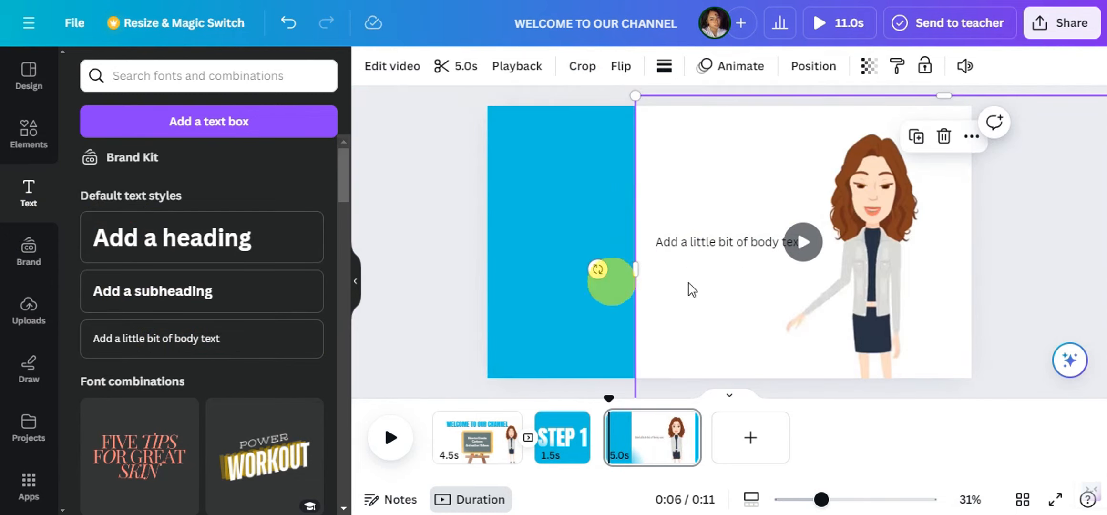
left_click_drag(733, 244, 646, 212)
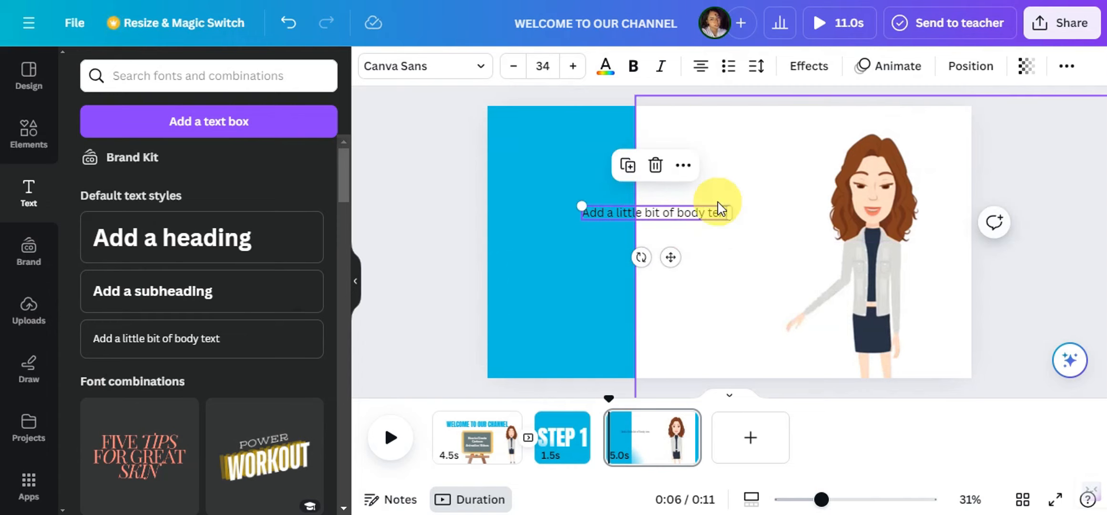
- Replace the body text with the instructions for signing in to canva.com and creating a video, then narrow and enlarge the text box beside the character
left_click(649, 222)
type("First things first, head over to canva.com and sign in using your preferred method—Microsoft, Gmail, Facebook, or email. Once you're logged in, click on \"Create a design\" and select \"Video.\" This will open up the Canva video editor where we'll create our animations.")
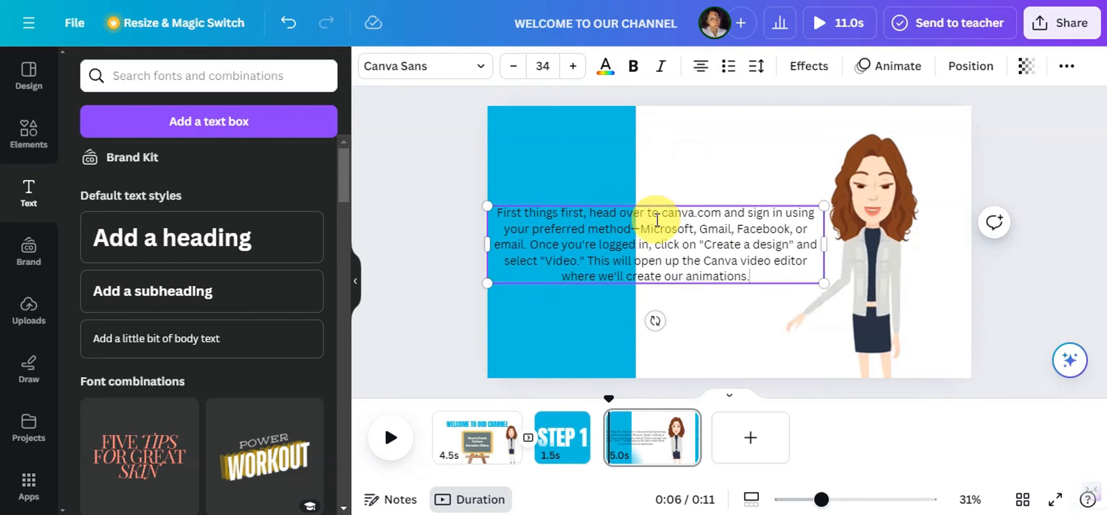
left_click_drag(824, 206, 738, 205)
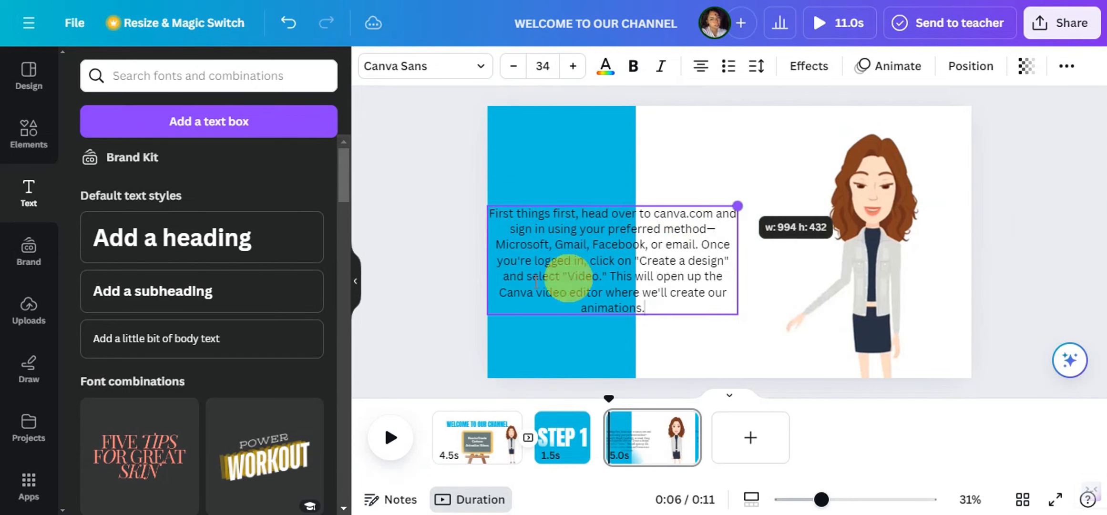
left_click_drag(488, 259, 562, 258)
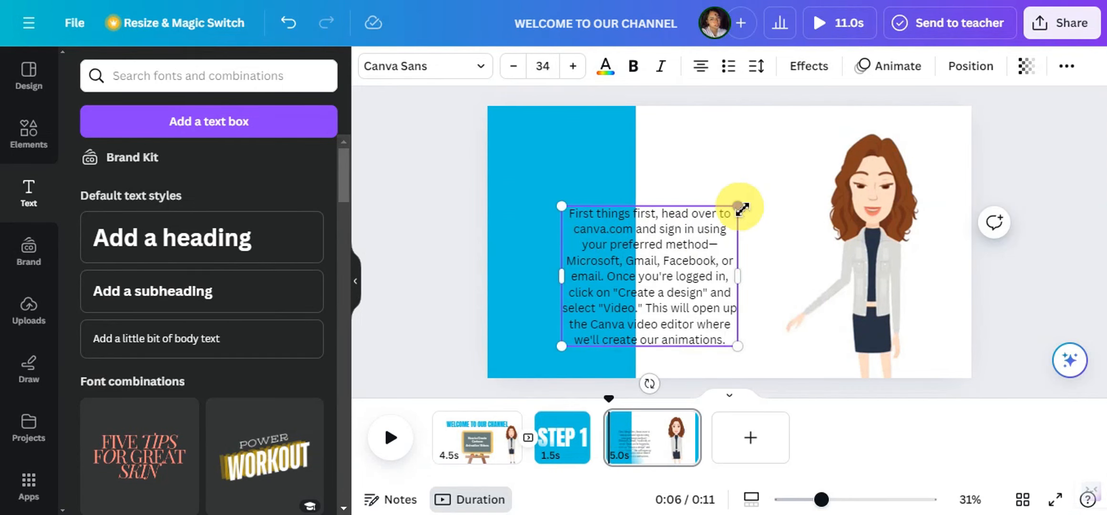
left_click_drag(740, 208, 784, 144)
left_click(670, 196)
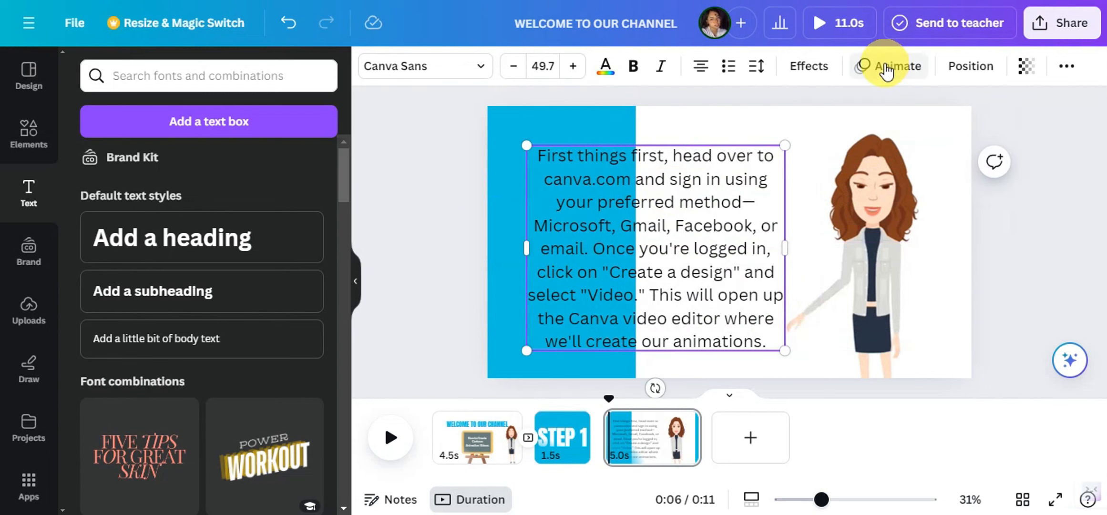
- Apply the Typewriter writing animation to the instruction text, playing on enter at maximum speed
left_click(879, 76)
scroll(201, 288, "down", 10)
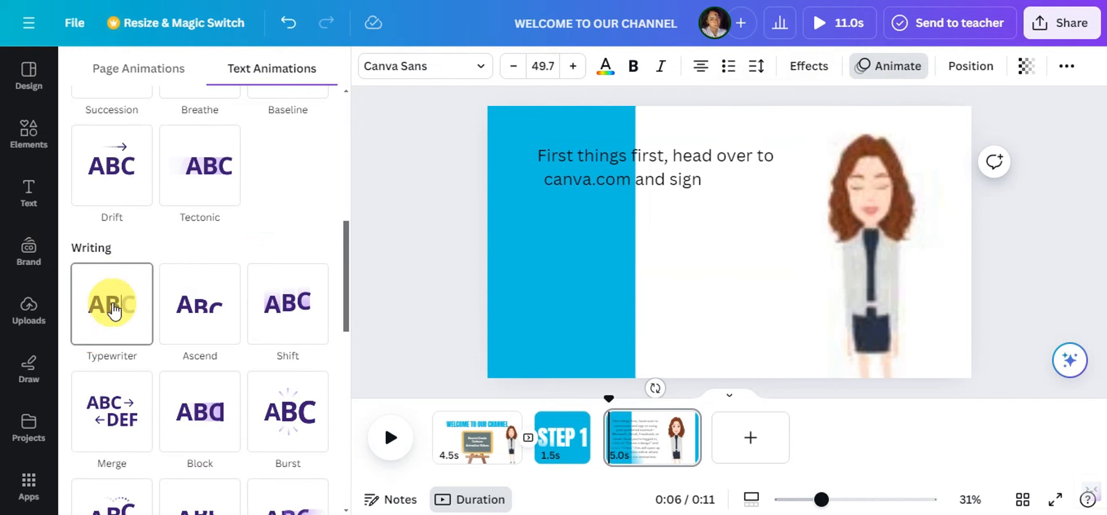
left_click(123, 309)
scroll(191, 319, "down", 3)
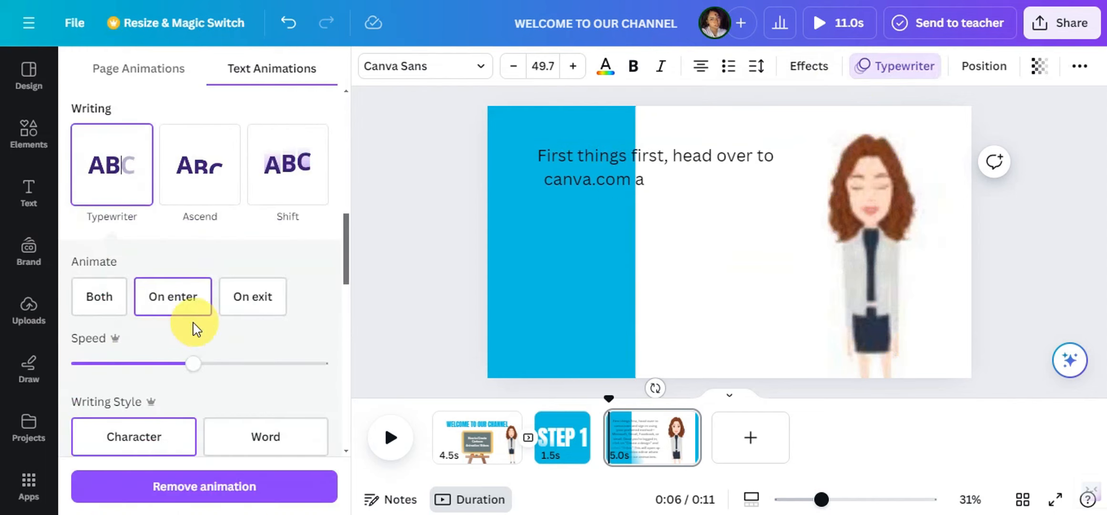
left_click_drag(193, 364, 366, 369)
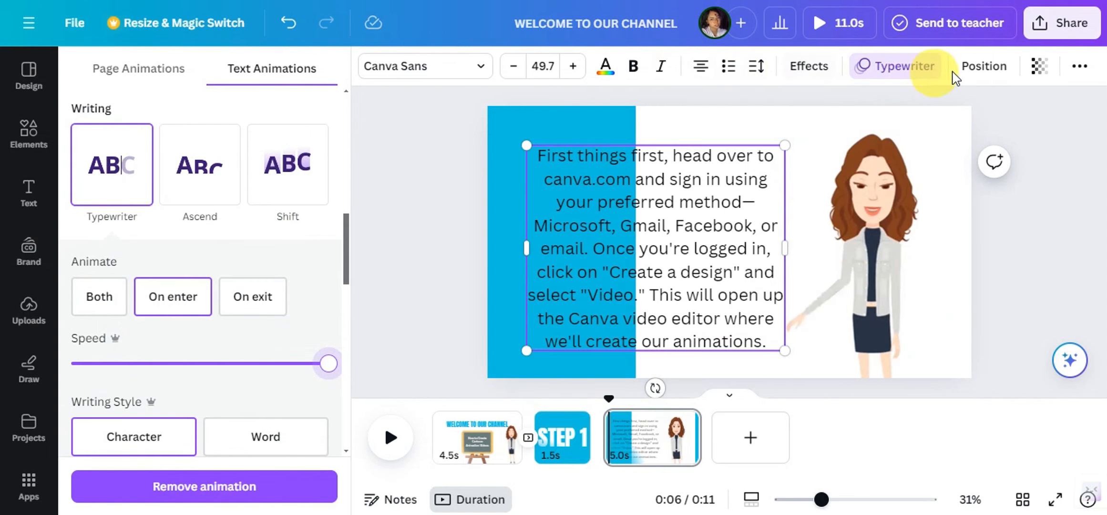
- Make the instruction text italic and justified, and nudge the text box slightly up and away from the character
left_click(605, 66)
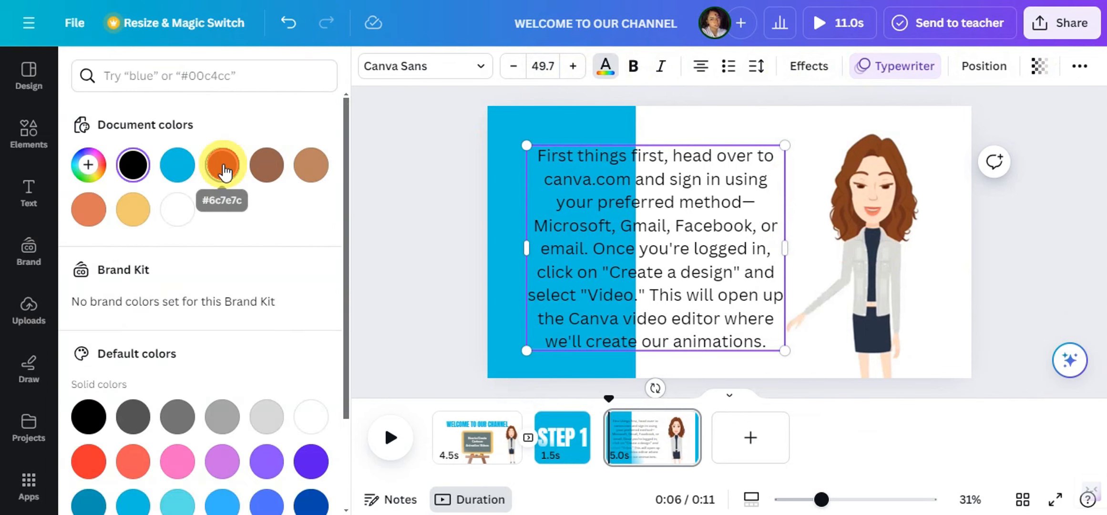
left_click(661, 65)
left_click(707, 71)
left_click(708, 72)
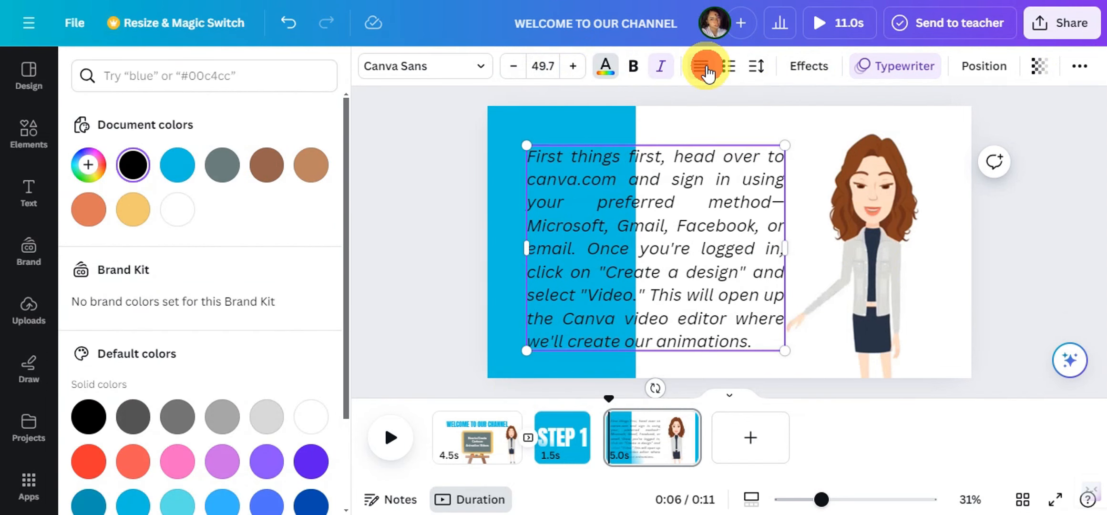
left_click(707, 72)
left_click(708, 73)
left_click(708, 73)
left_click(706, 71)
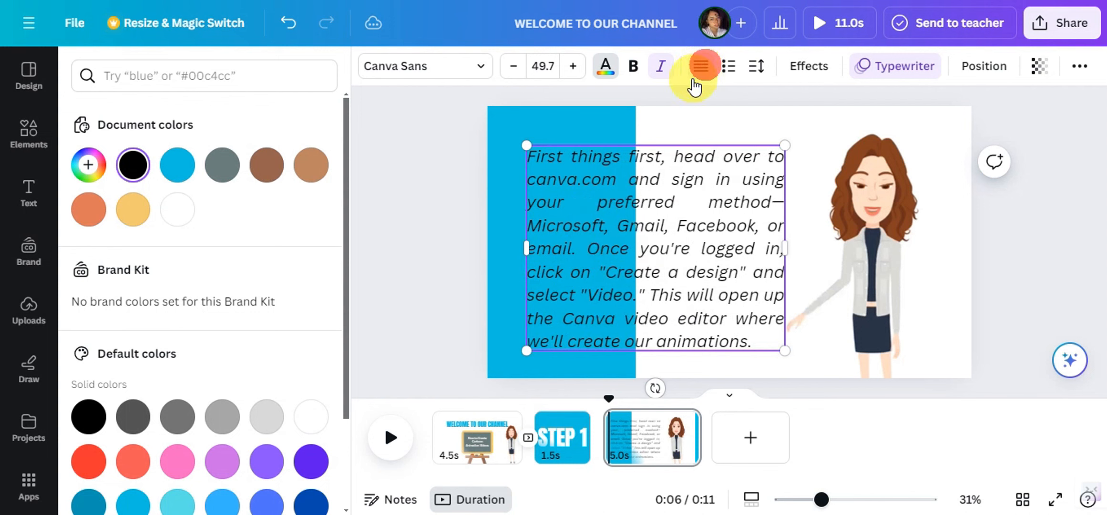
left_click_drag(684, 184, 671, 178)
left_click(692, 241)
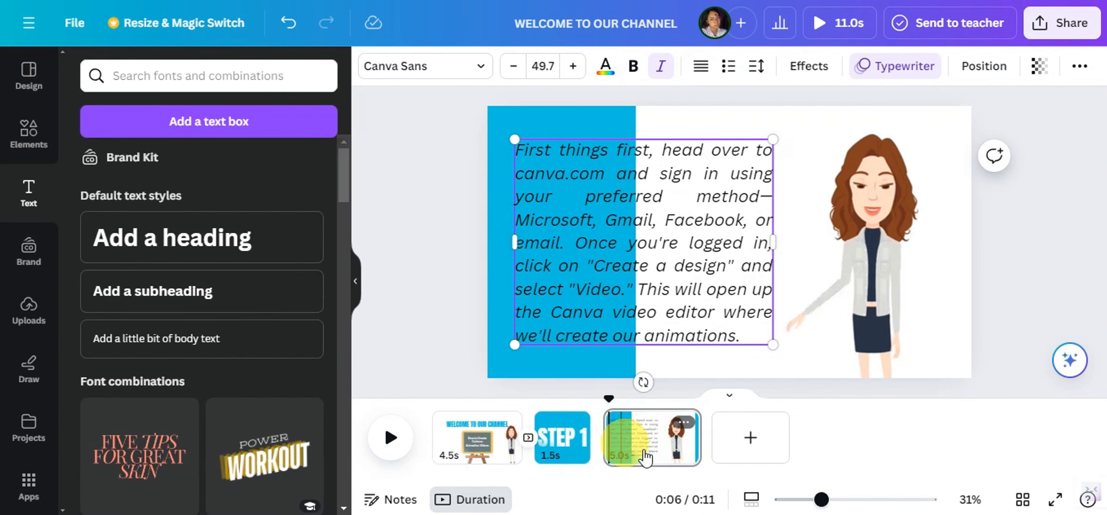
- Duplicate the STEP 1 title page, move the copy to the end of the timeline, and change its title to STEP 2
right_click(554, 430)
left_click(630, 173)
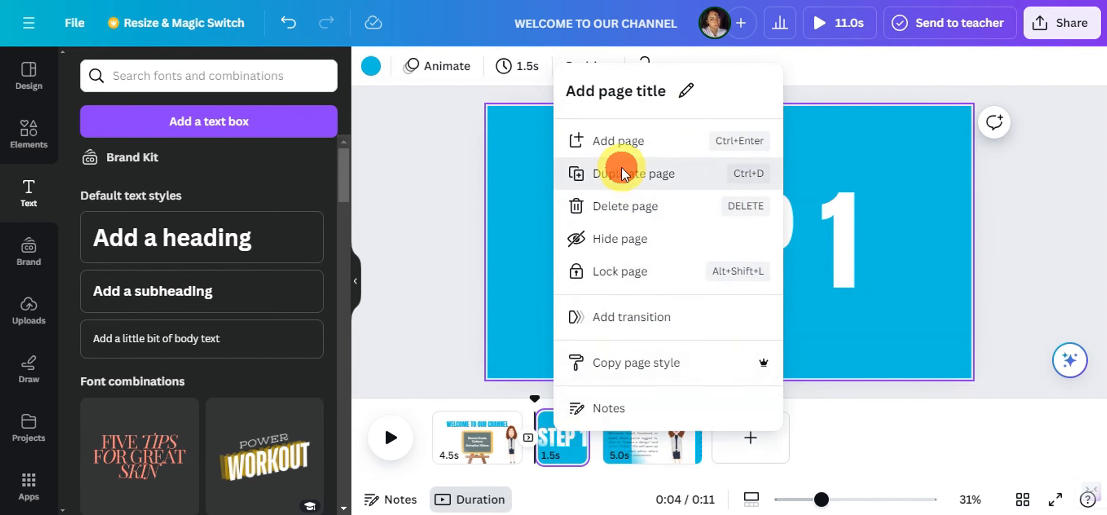
left_click_drag(630, 438, 784, 436)
left_click(847, 272)
double_click(845, 262)
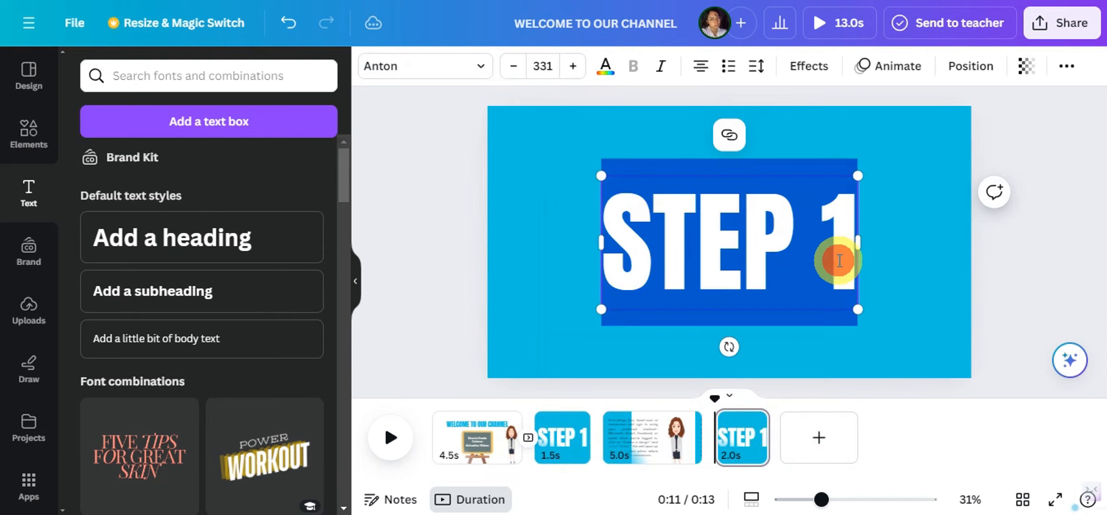
double_click(852, 252)
type("2")
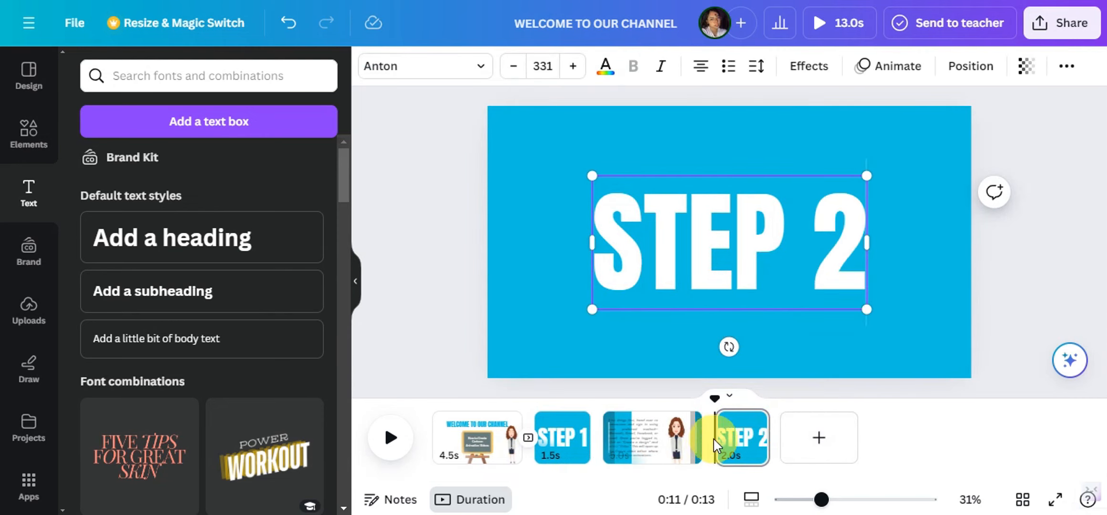
- Set a Slide transition with a leftward direction between the instruction page and the STEP 2 page, and add a blank fifth page
left_click(717, 455)
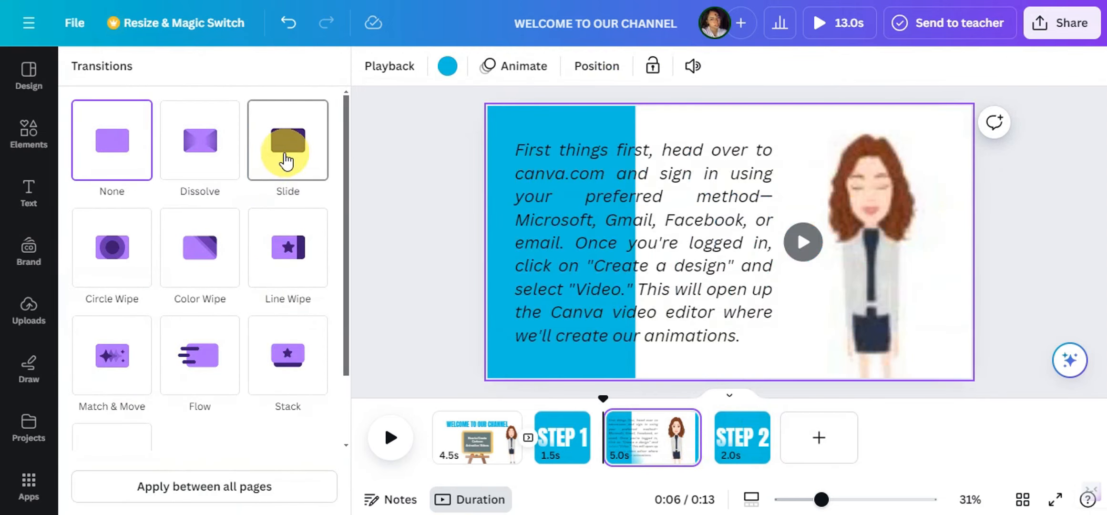
left_click(286, 160)
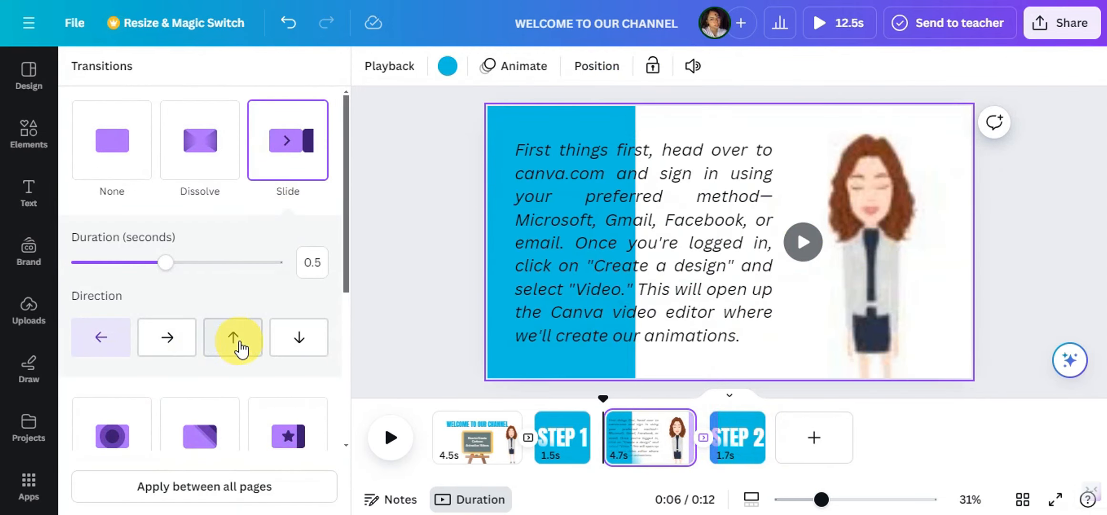
left_click(94, 334)
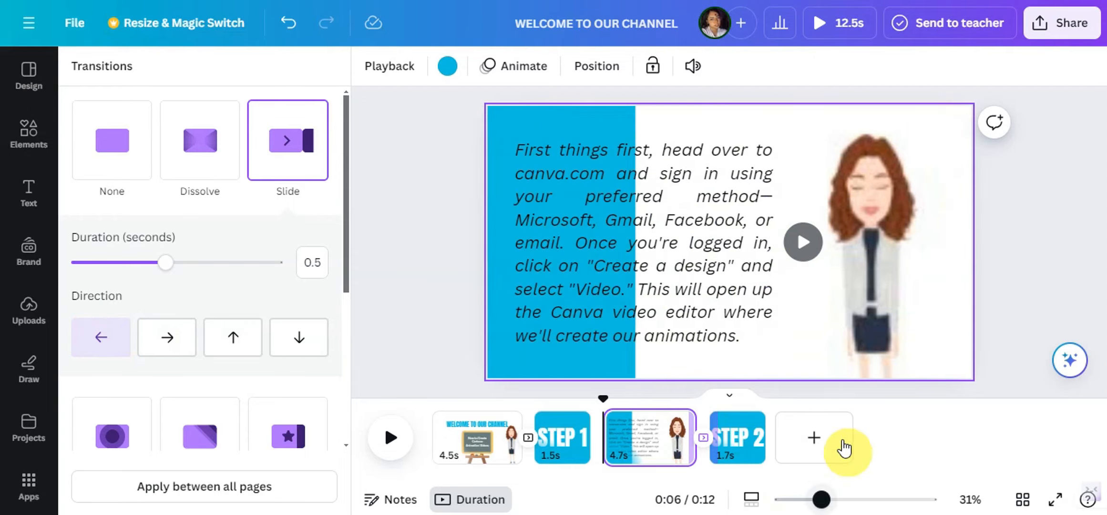
left_click(828, 441)
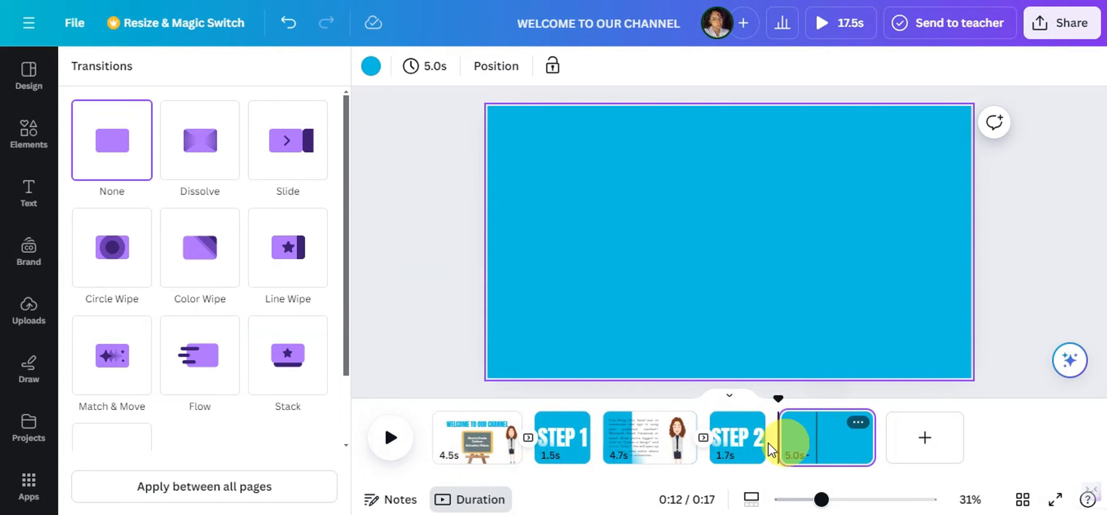
- Preview the video in full screen and return to the editor
left_click(1057, 501)
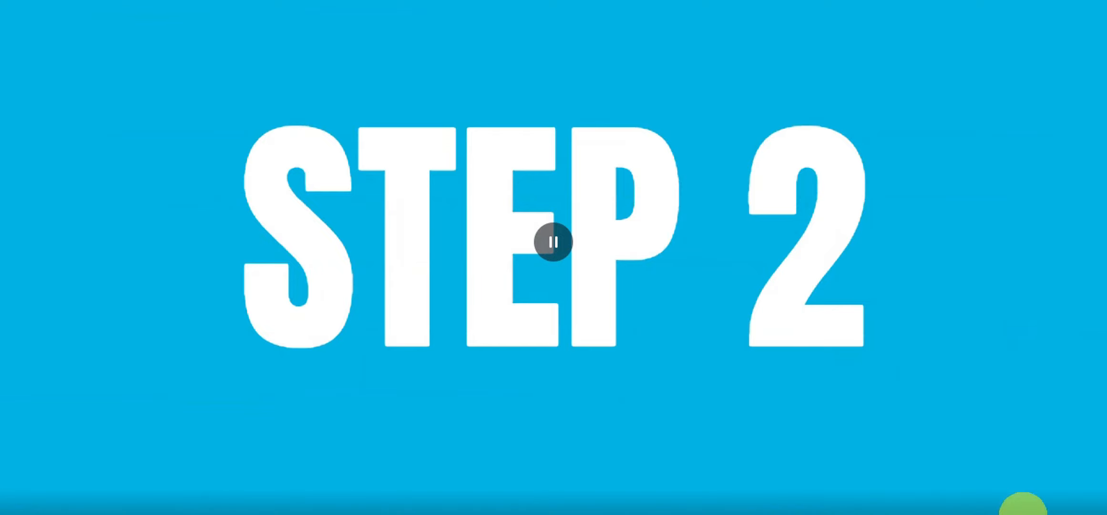
key("Escape")
left_click(30, 35)
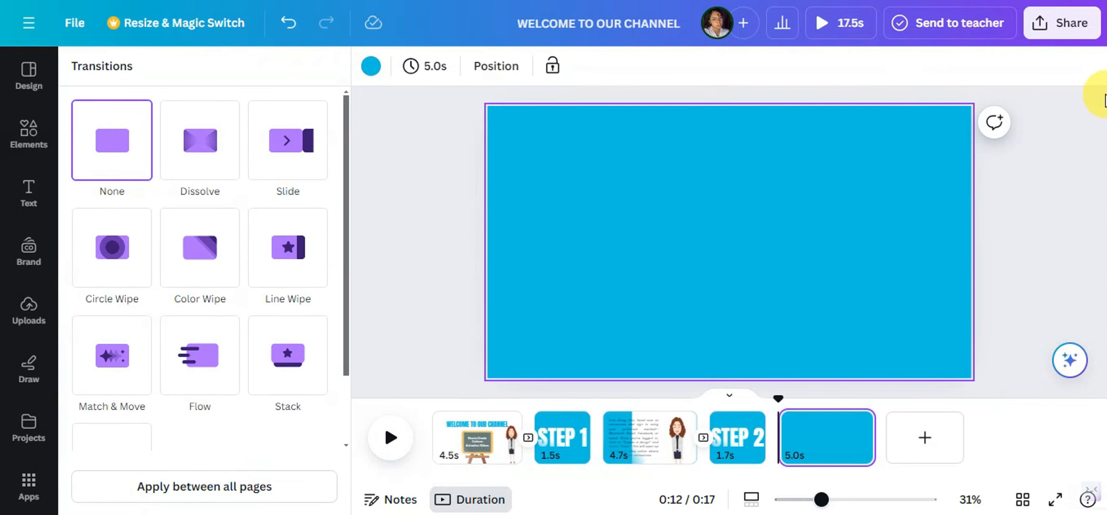
- Download all five pages of the design as an MP4 video in 1080p (HD) quality
left_click(1070, 29)
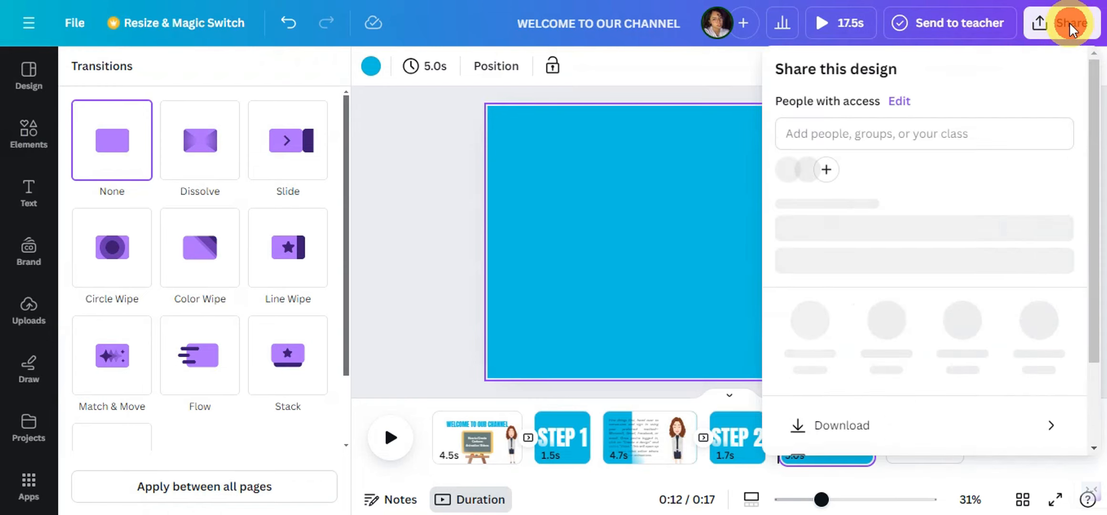
left_click(907, 436)
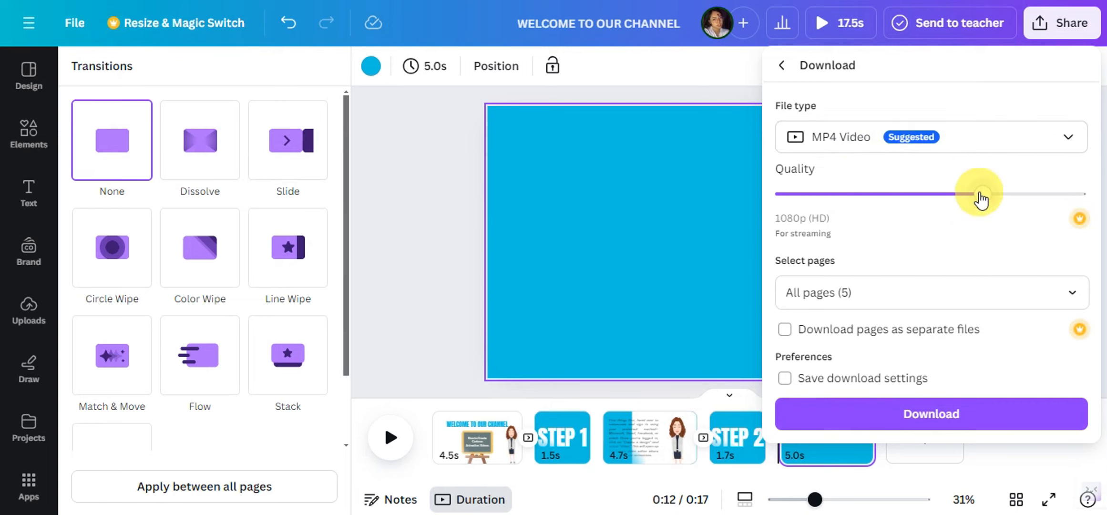
left_click(942, 422)
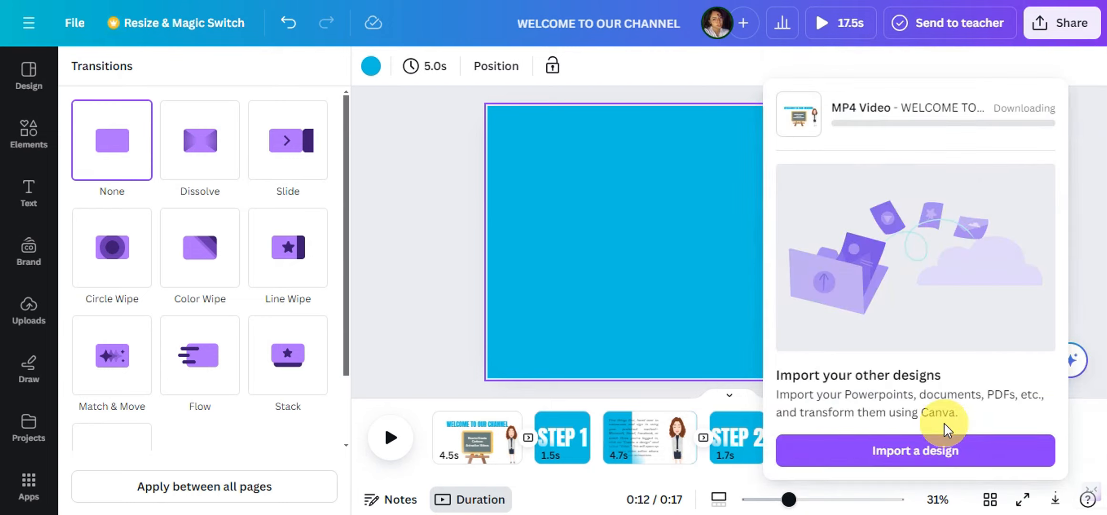